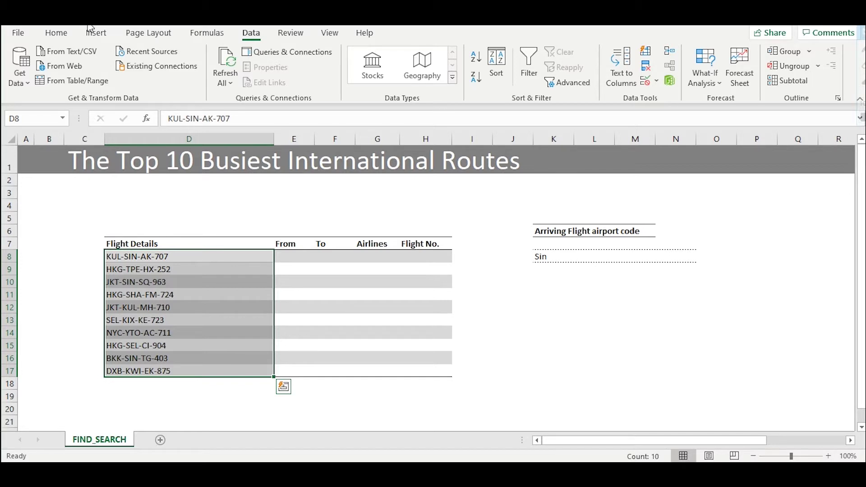
Step: Examine how the flight details in D8 break at the hyphens into the From, To, Airlines and Flight No. parts
key("Up")
key("Down")
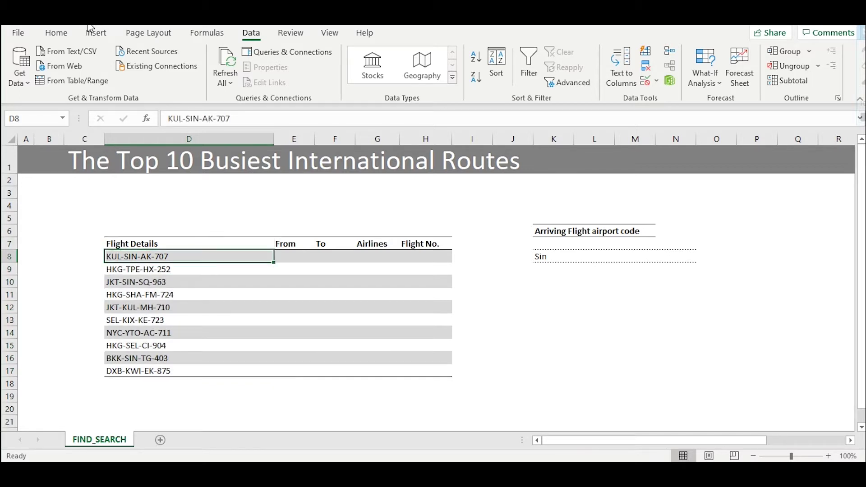
key("Right")
key("shift+Right")
key("shift+Right")
key("shift+Right")
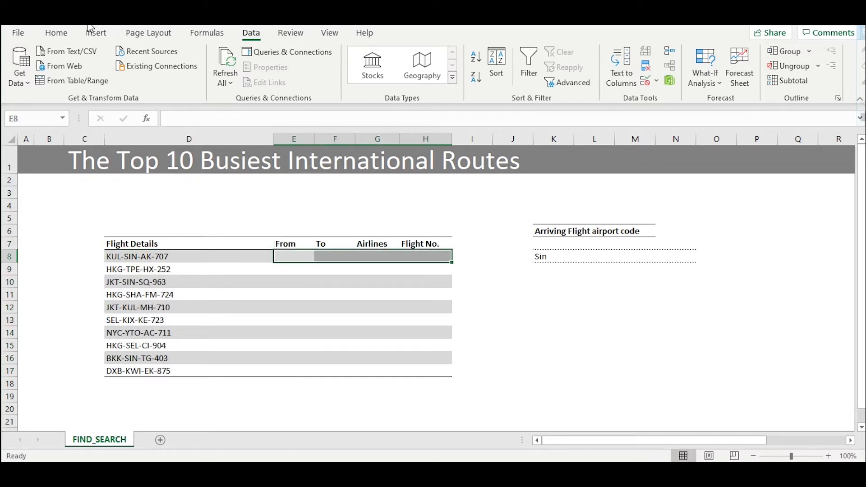
key("Left")
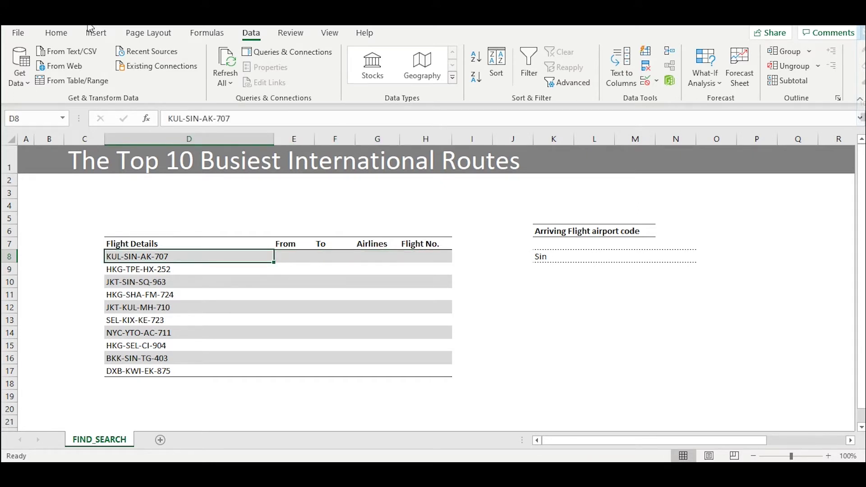
key("F2")
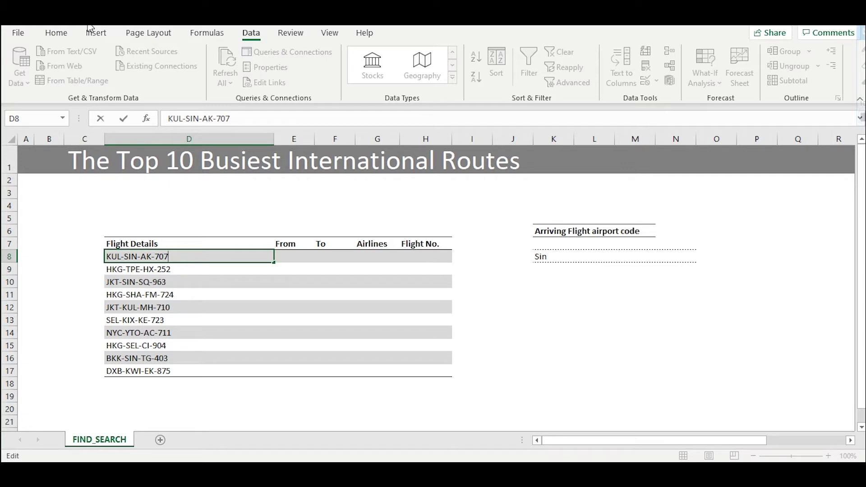
key("shift+Left")
key("shift+Left")
key("shift+Left")
key("shift+Left")
key("shift+Left")
key("shift+Left")
key("shift+Left")
key("shift+Left")
key("shift+Left")
key("shift+Left")
key("shift+Left")
key("shift+Left")
key("shift+Left")
key("shift+Left")
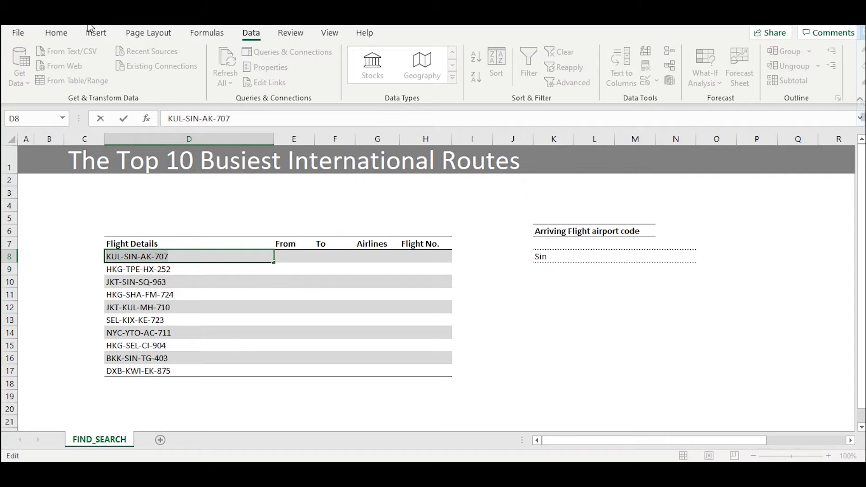
key("Left")
key("Right")
key("Right")
key("Right")
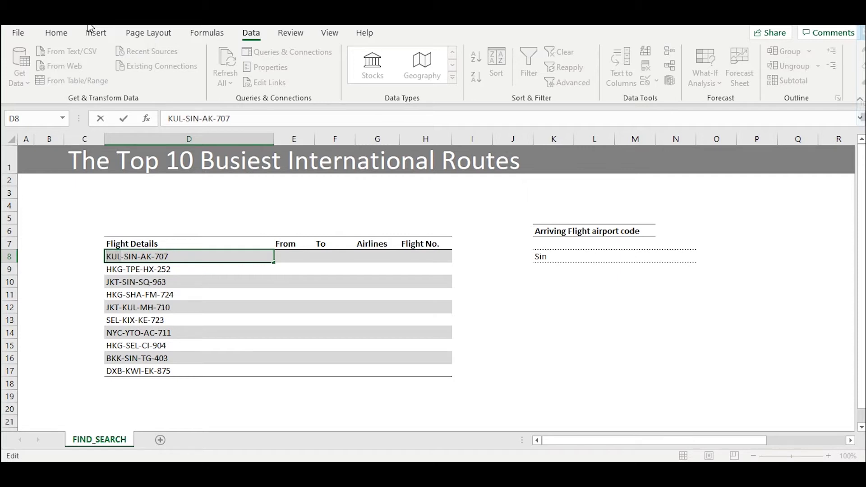
key("Right")
key("Right")
key("Right")
key("Right")
key("Right")
key("Right")
key("Right")
key("Right")
key("ctrl+shift+Right")
key("Right")
key("Tab")
Step: Enter =FIND("-",$D$8) in E6 to locate the first hyphen in the first flight's details
key("Up")
key("Up")
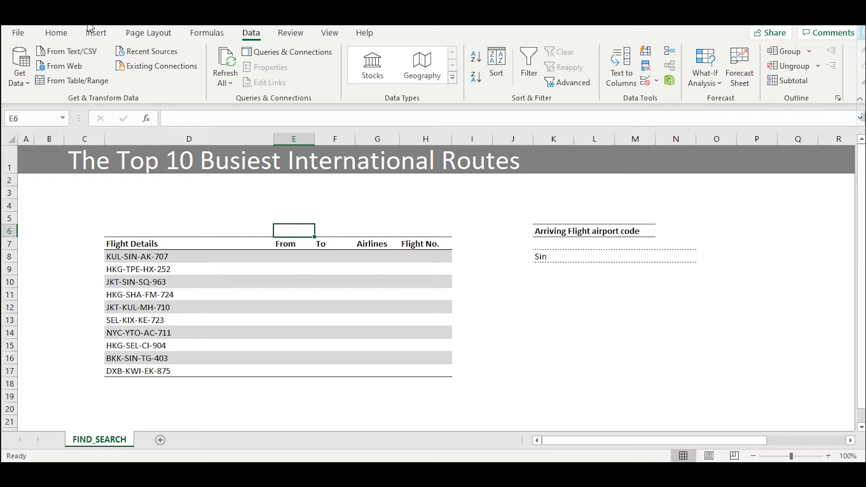
type("=fin")
key("Tab")
type("\"")
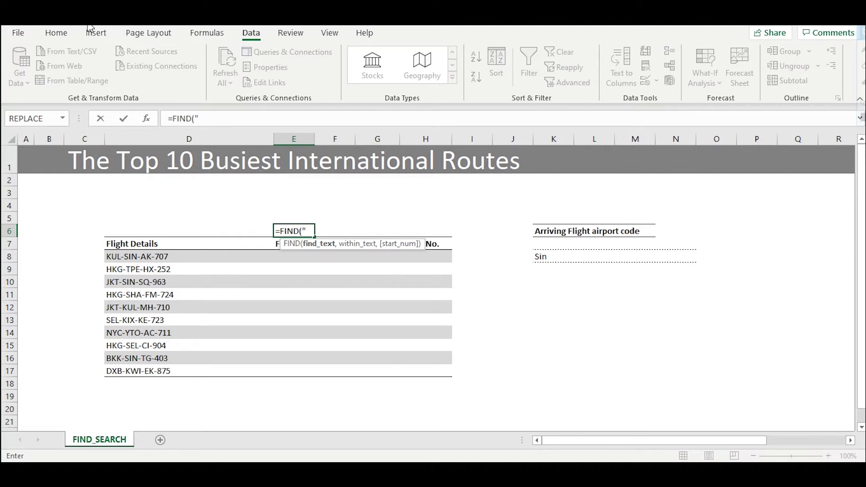
type("-\",")
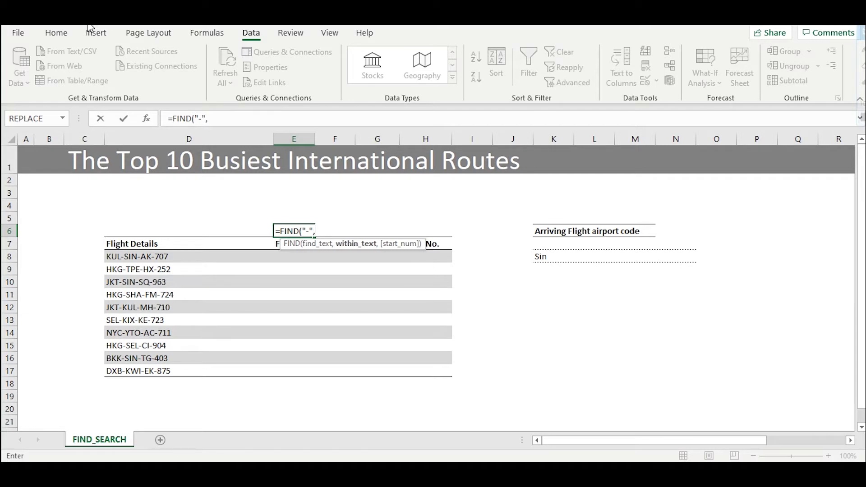
type("$D$8")
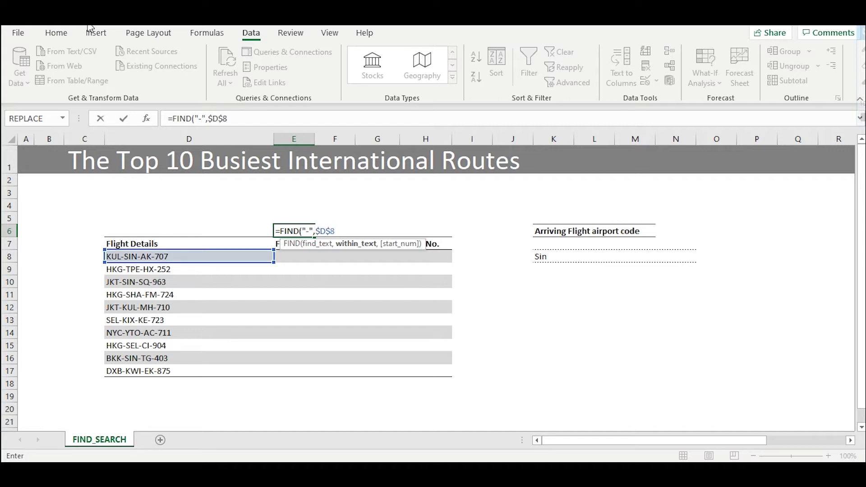
type(",")
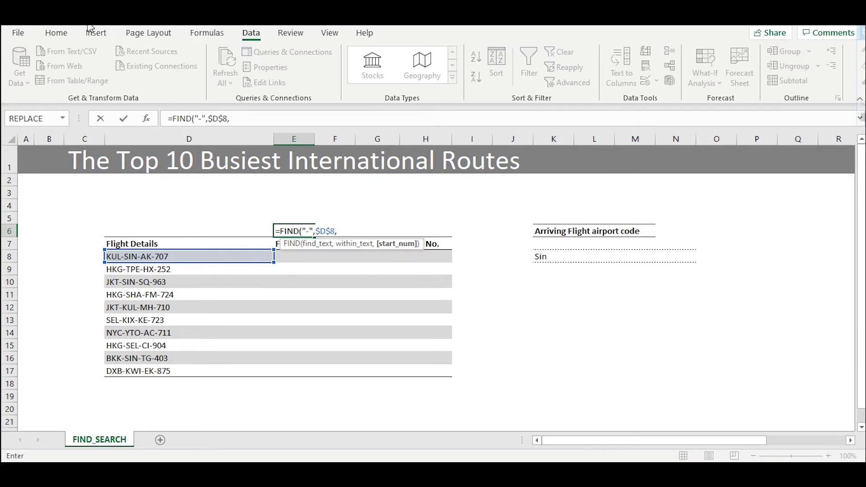
key("BackSpace")
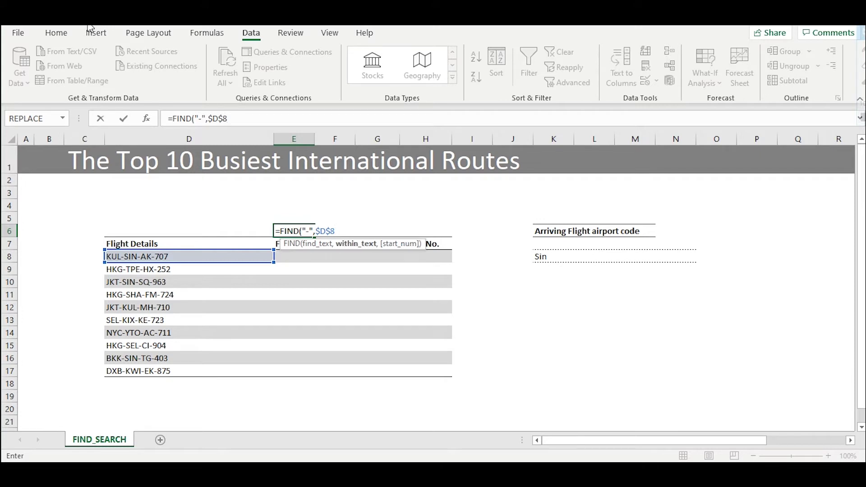
type(")")
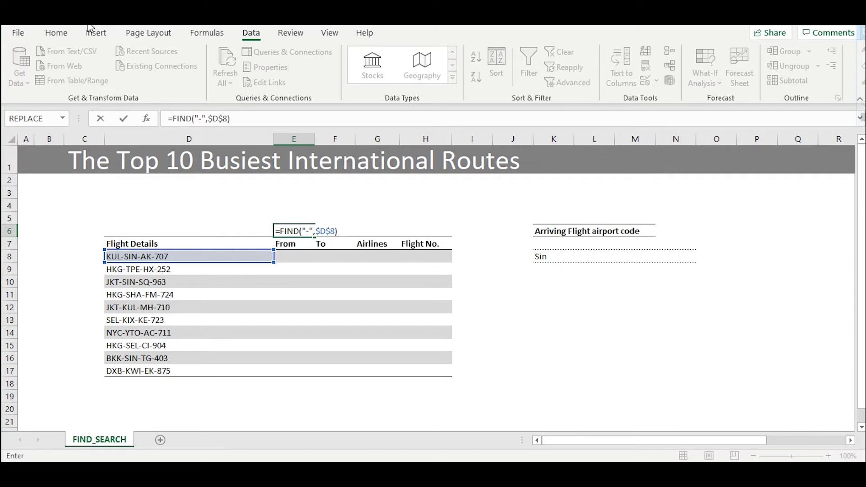
key("Return")
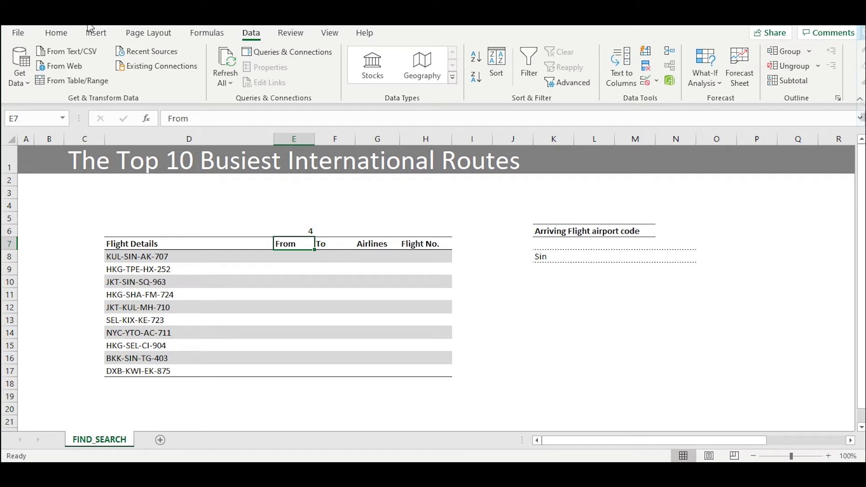
Step: Check the position of the first hyphen against the leading characters of the flight details in D8
key("Up")
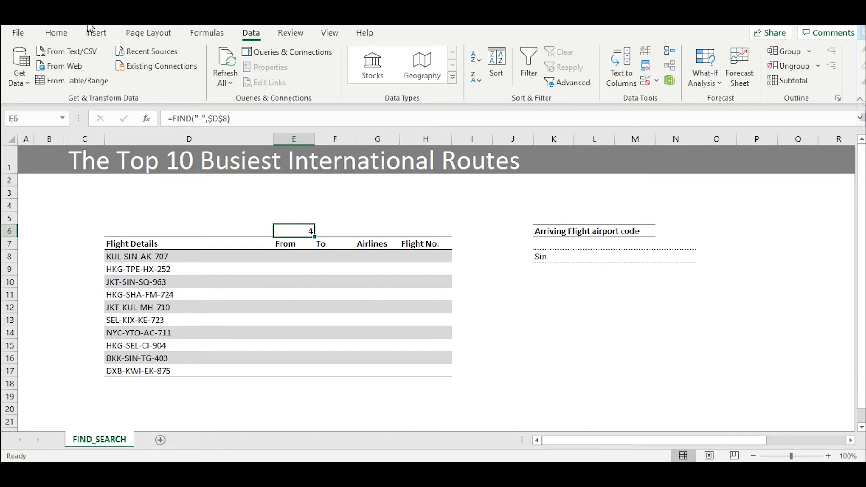
key("Down")
key("Down")
key("Left")
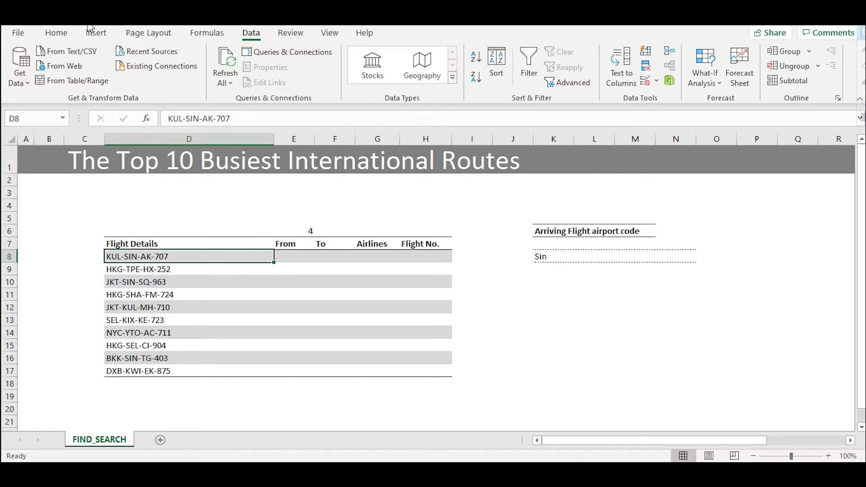
key("F2")
key("Left")
key("Left")
key("Left")
key("Left")
key("Left")
key("Left")
key("Left")
key("Left")
key("Left")
key("Left")
key("shift+Left")
key("shift+Left")
key("shift+Left")
key("shift+Left")
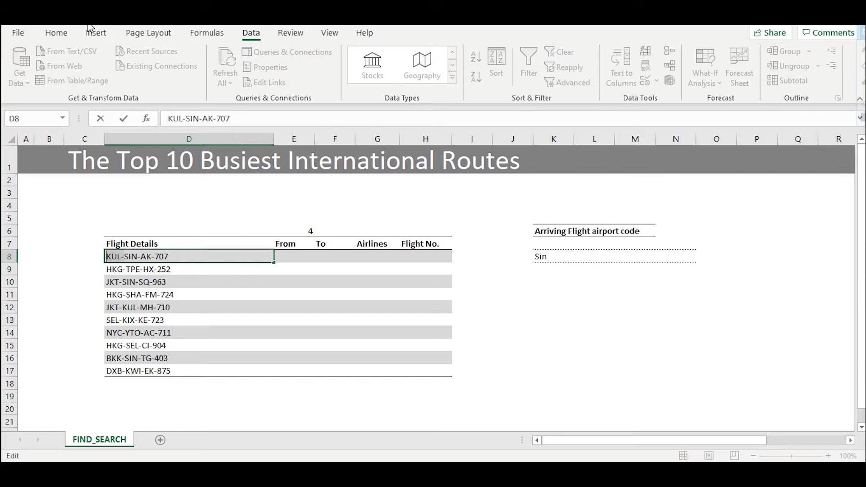
key("Escape")
Step: Enter =LEFT(D8,E6-1) in E8 to extract the departure airport code
key("Right")
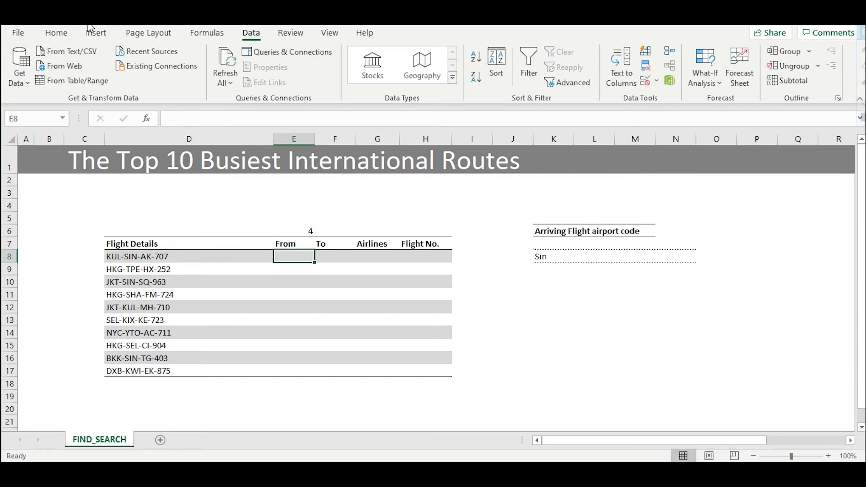
type("=")
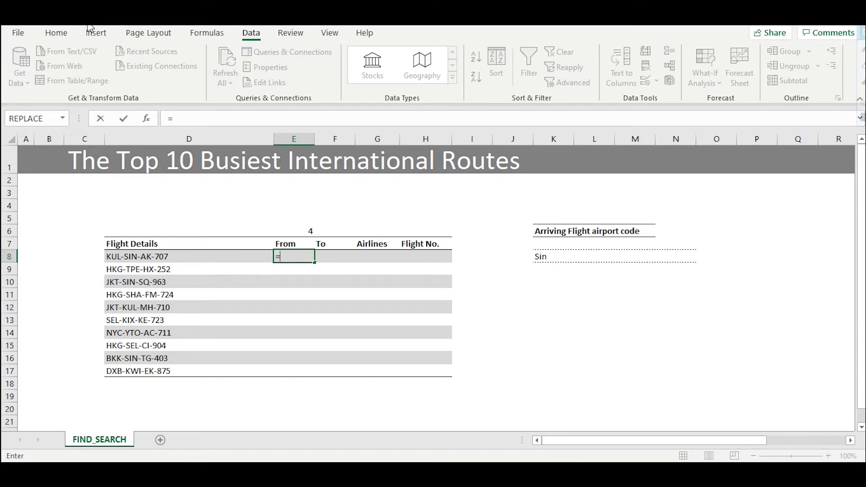
type("lef")
key("Tab")
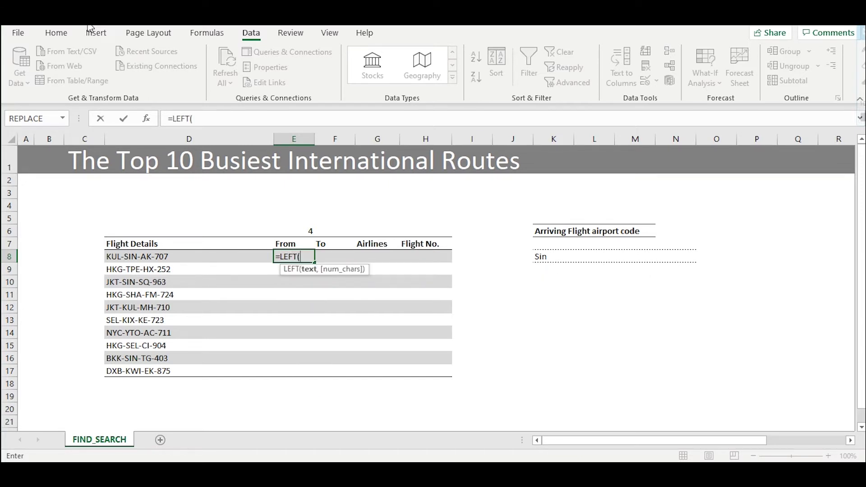
key("Left")
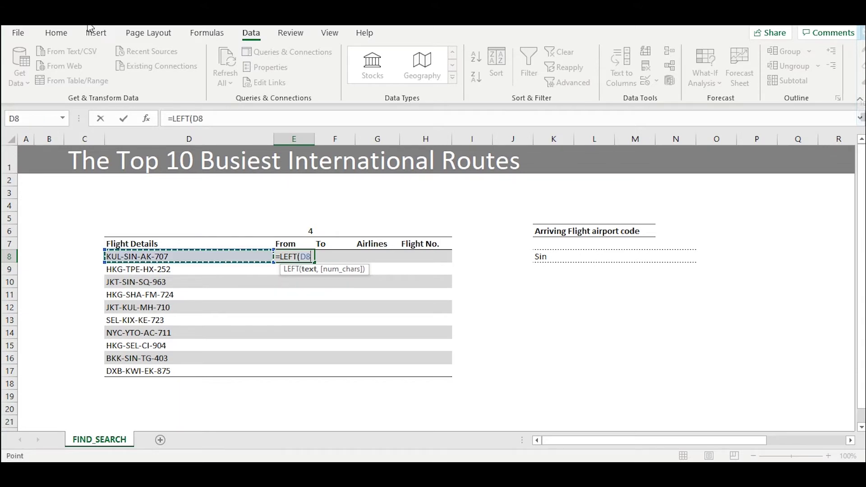
type(",")
key("Up")
key("Up")
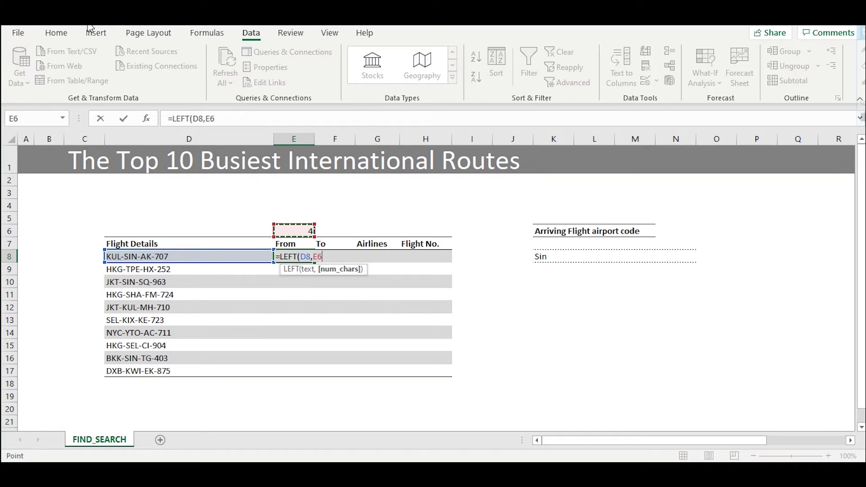
type("-1)")
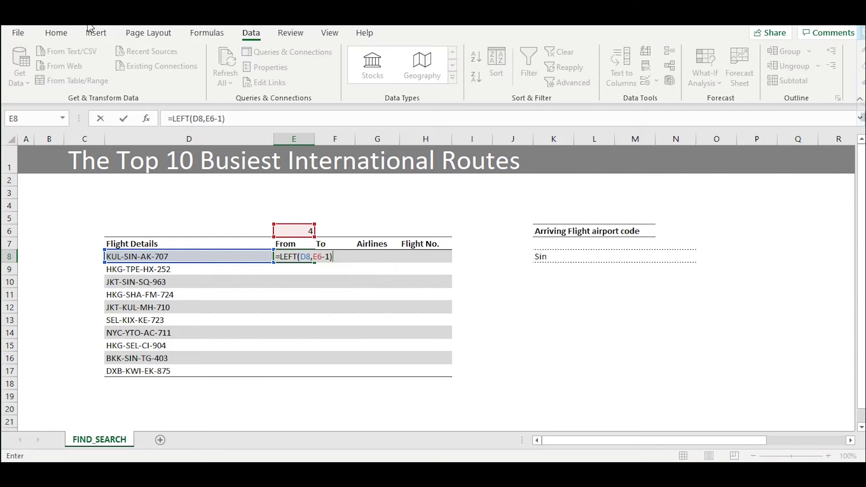
key("Return")
Step: Preview the evaluated character-count argument of the LEFT formula in E8, leaving the formula as it is
key("Up")
key("Right")
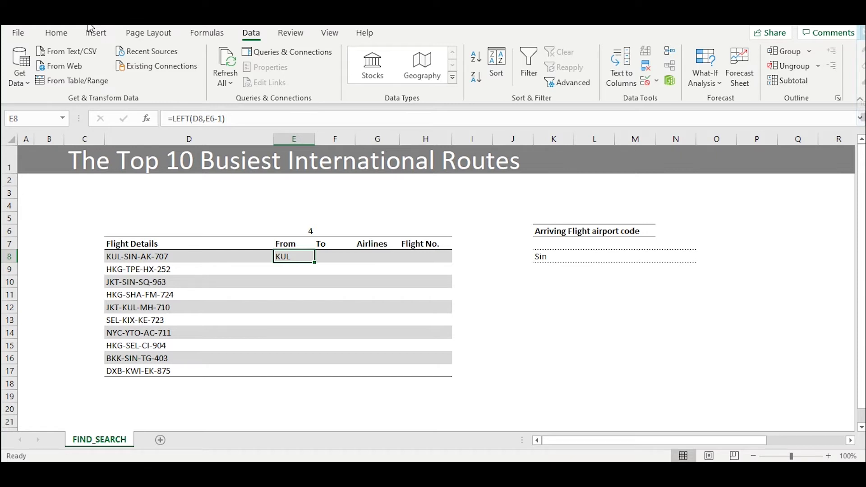
key("F2")
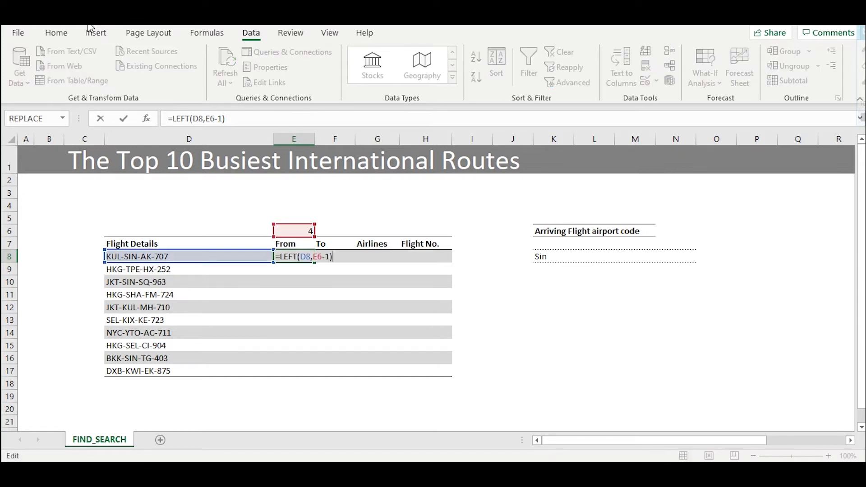
key("Left")
key("Left")
key("Left")
key("Left")
key("Left")
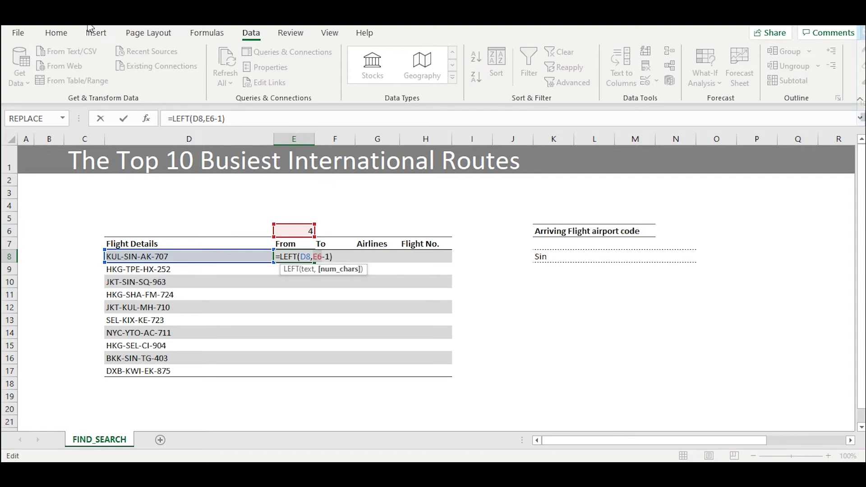
key("F9")
key("Escape")
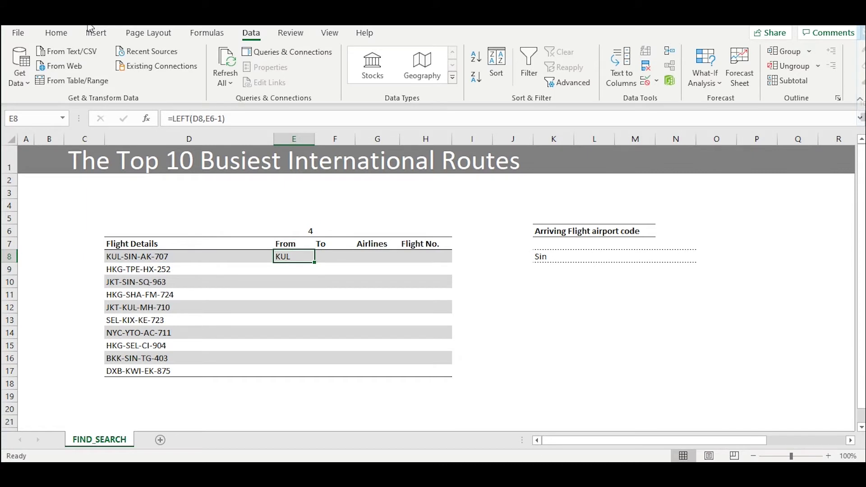
Step: Replace the character count in E8's LEFT formula with the fixed number 3
key("F2")
key("Left")
key("Left")
key("Left")
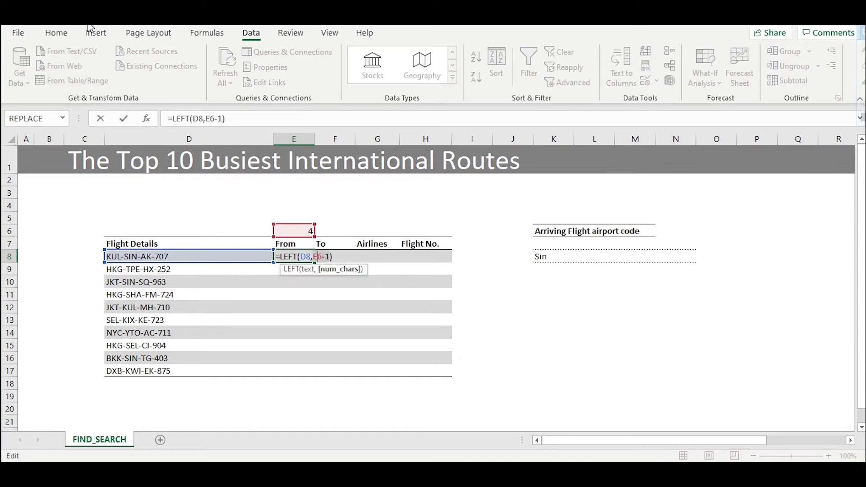
key("Delete")
key("Delete")
key("Delete")
key("Delete")
type("3")
key("Return")
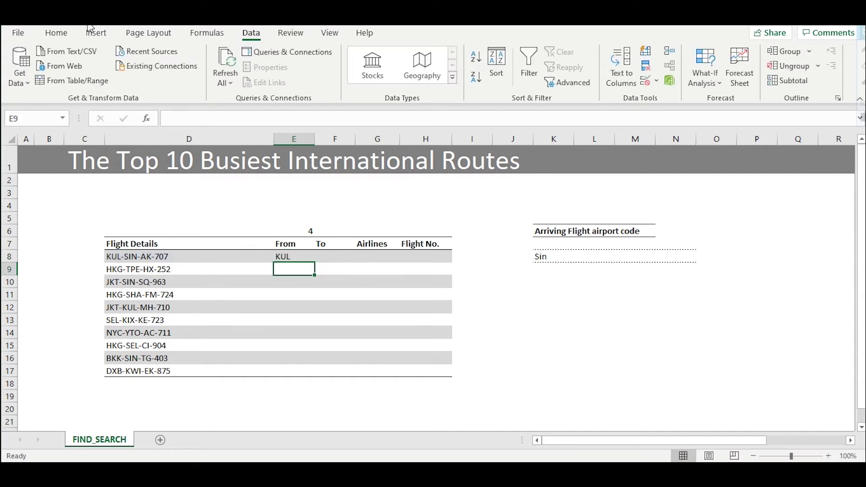
Step: Change the departure code in D8 to four letters so the entry reads KATL-SIN-AK-707
key("Up")
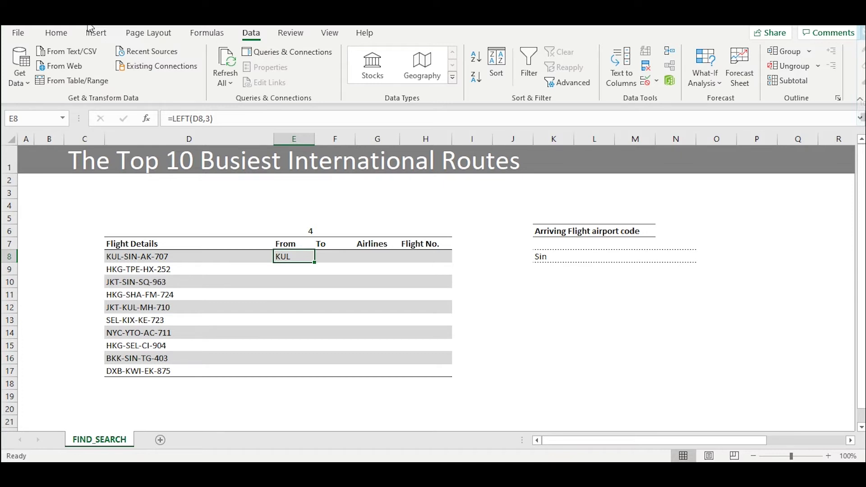
key("Left")
key("F2")
key("Home")
key("Right")
key("Delete")
key("Delete")
type("ATL")
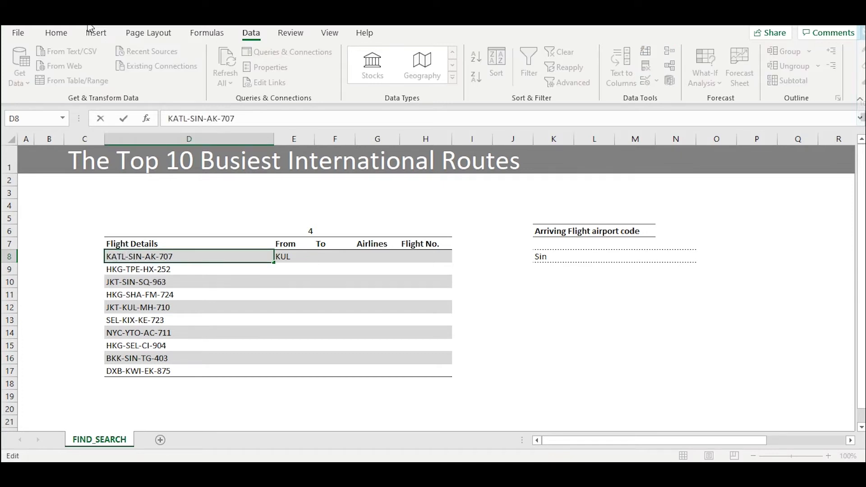
key("Tab")
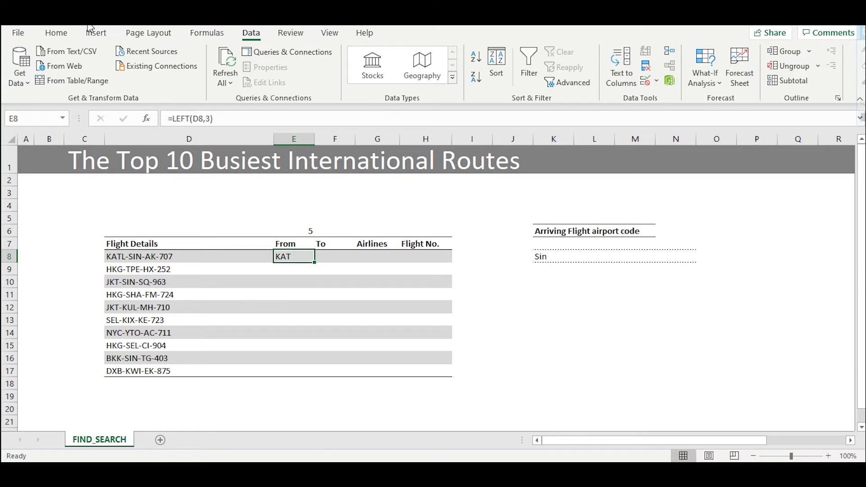
Step: Replace the fixed character count in E8 with E6-1 so the formula reads =LEFT(D8,E6-1)
key("F2")
key("Left")
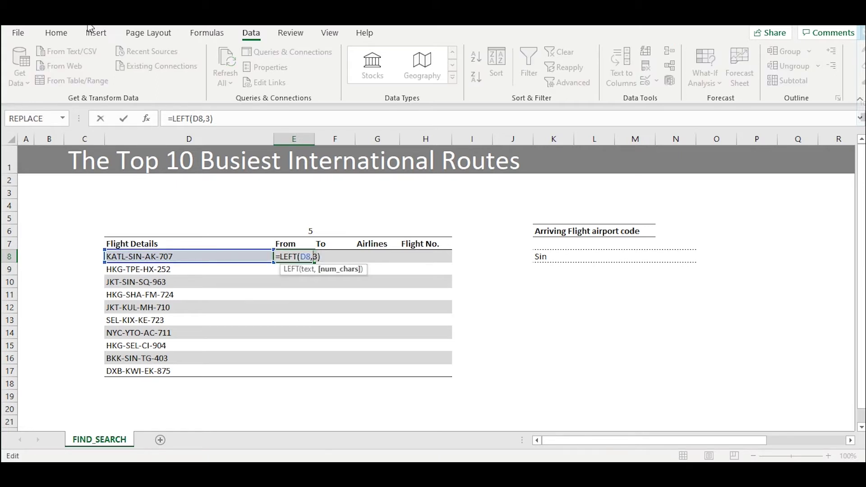
key("BackSpace")
key("Up")
key("Up")
type("-1")
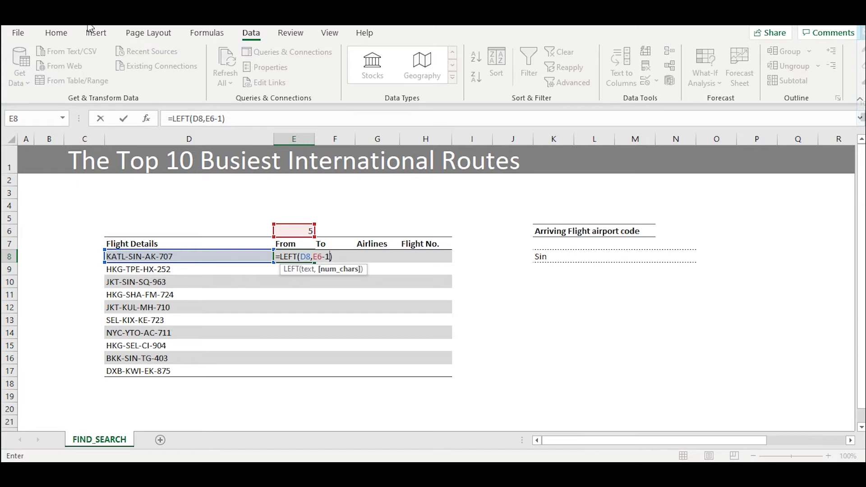
key("Return")
key("Up")
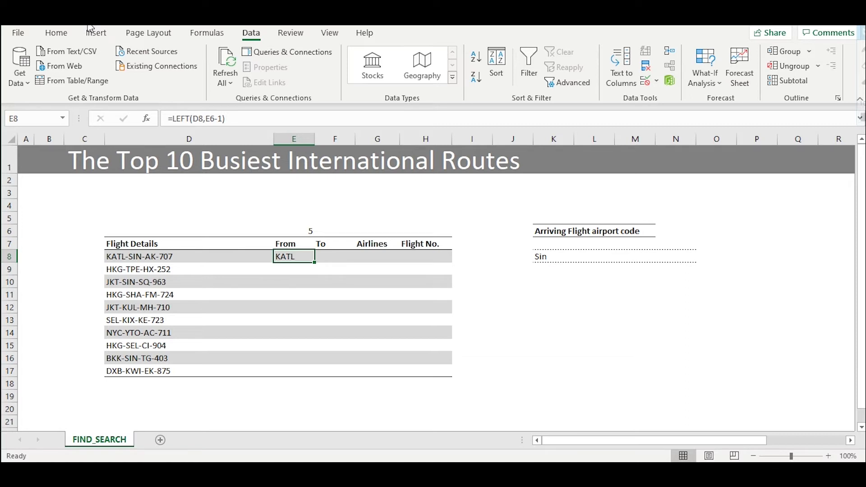
Step: Open the LEFT formula in cell E8 for editing
key("F2")
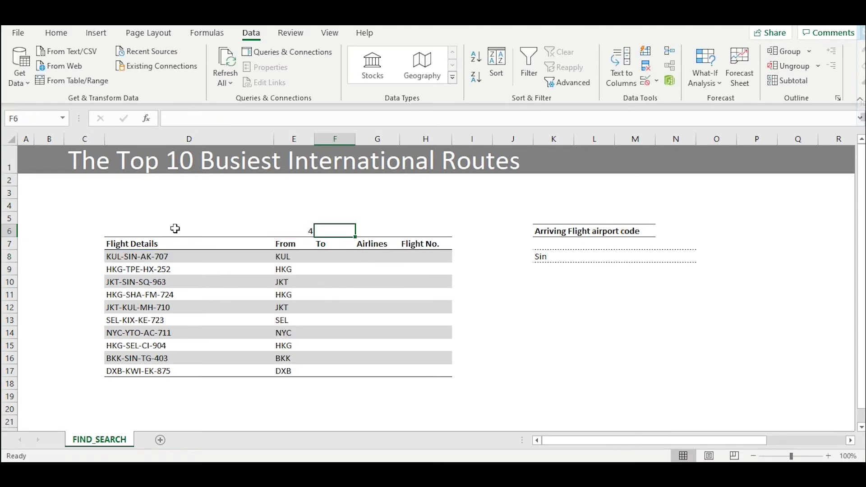
Step: Write the formula =FIND("-",$D$8,E$6+1) in F6 to locate the second hyphen in the flight details
type("=")
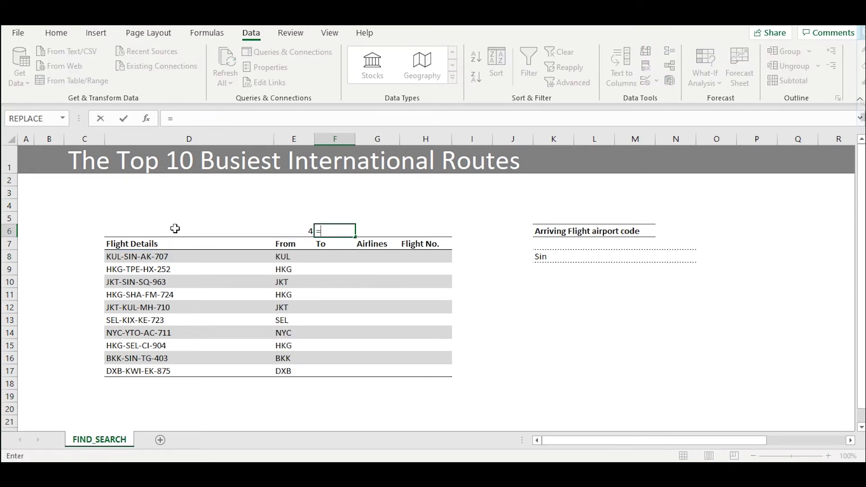
type("fin")
key("Tab")
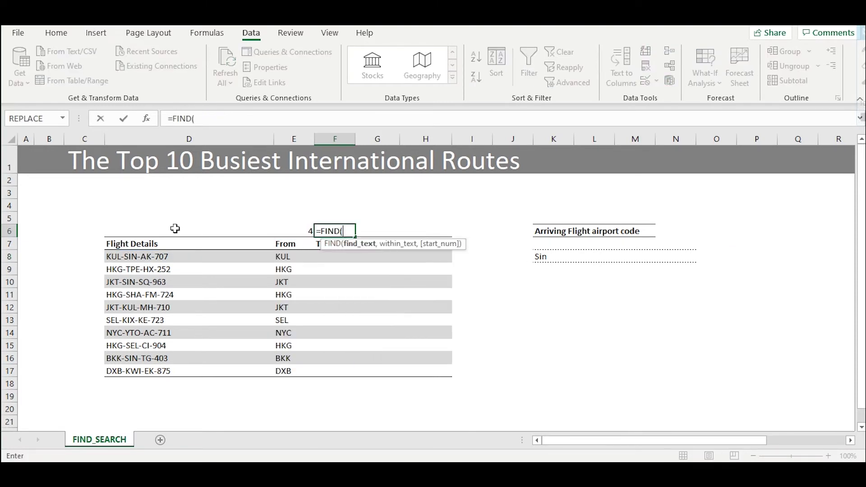
type("\"-\",")
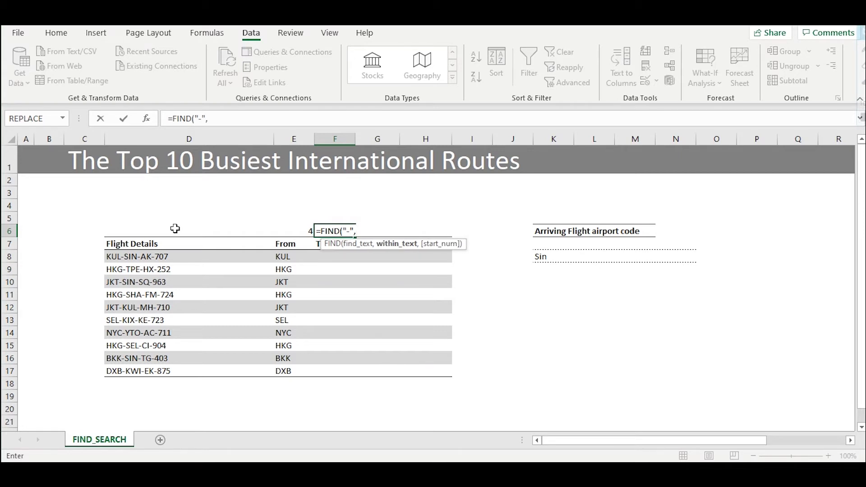
type("$D$8,")
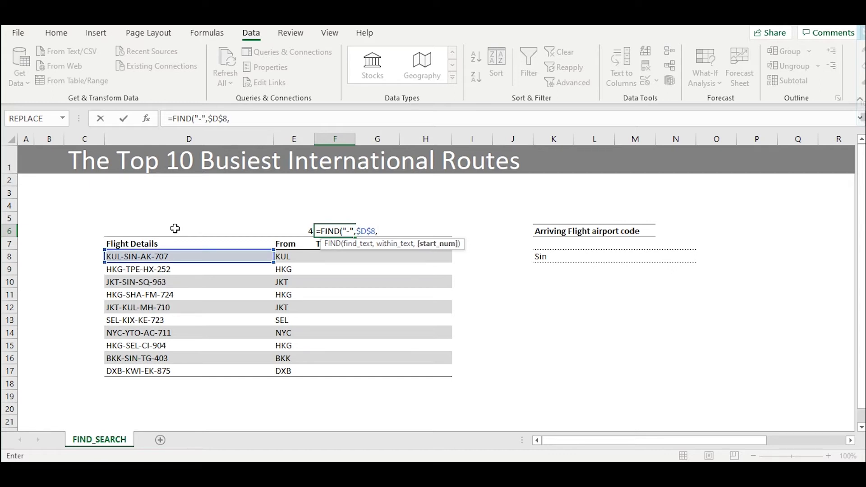
type("E$6")
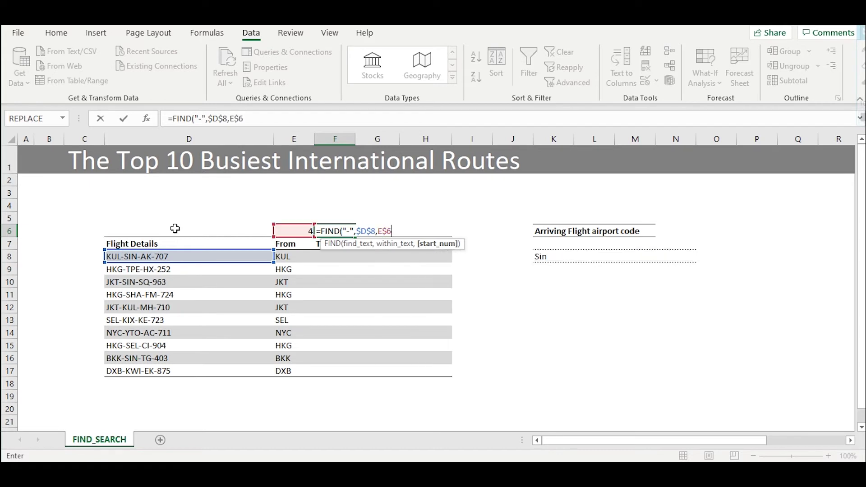
type("+1)")
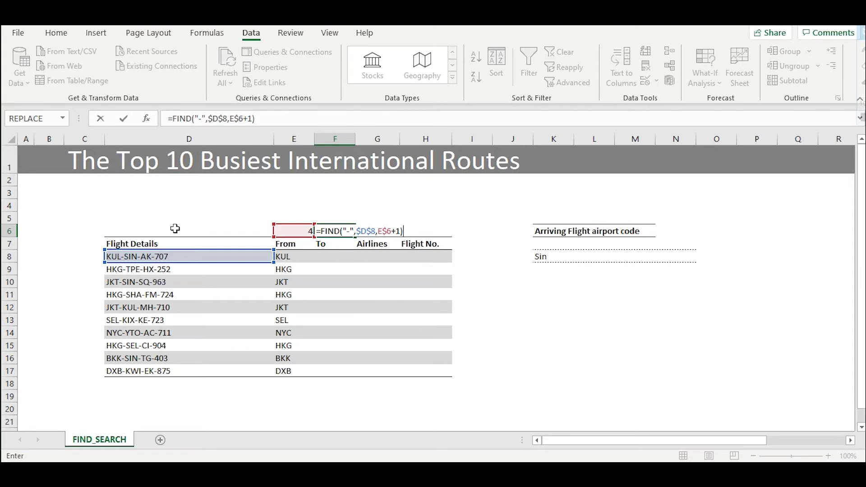
Step: Preview the evaluated start position E$6+1 in F6's FIND formula, then restore the expression and commit the formula
key("F2")
key("Left")
key("Left")
key("shift+Left")
key("shift+Left")
key("shift+Left")
key("shift+Left")
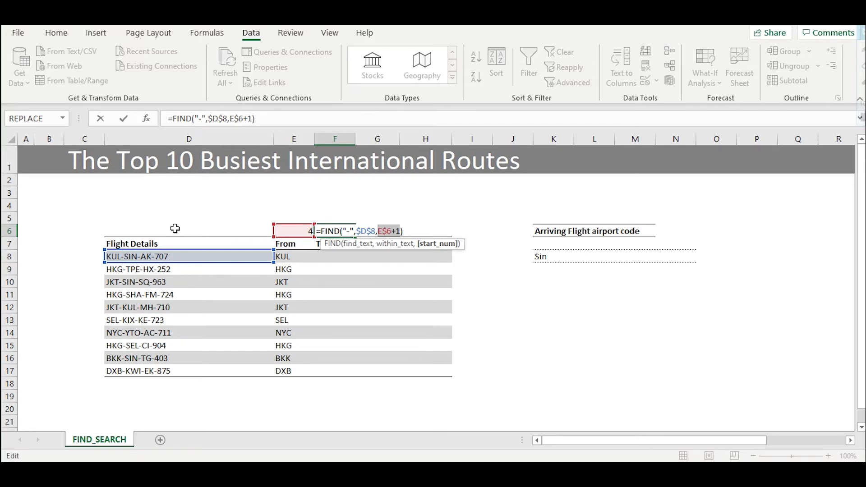
type("5")
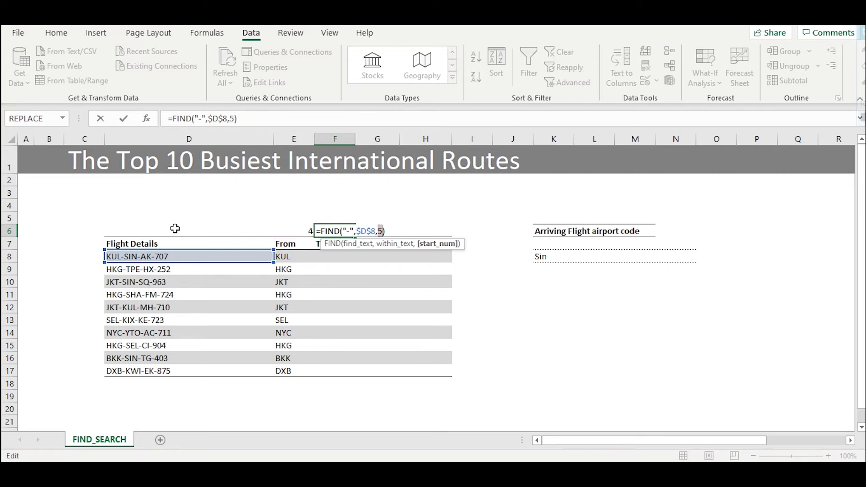
key("ctrl+z")
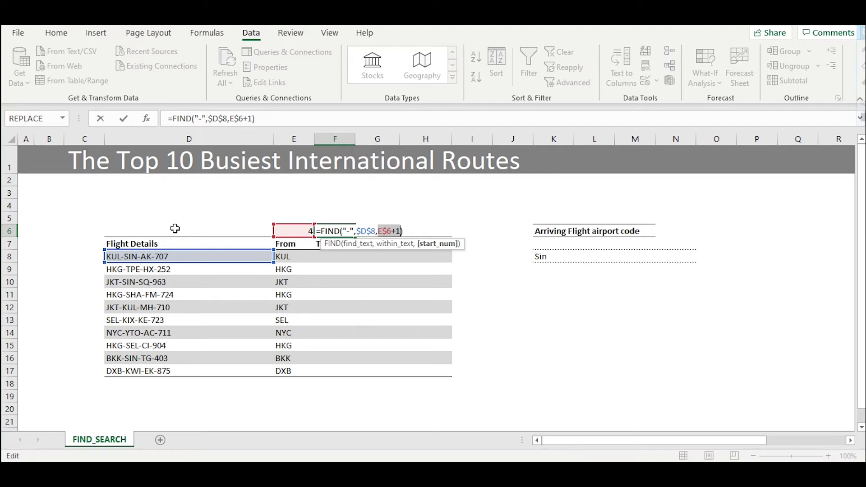
key("Return")
key("Up")
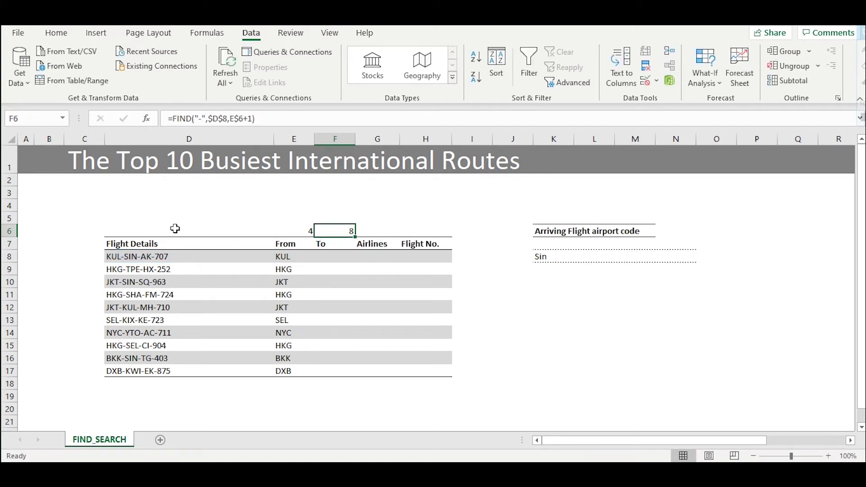
Step: Begin a MID formula in F8 with $D8 as the text and E6+1 as the start number
key("Down")
key("Down")
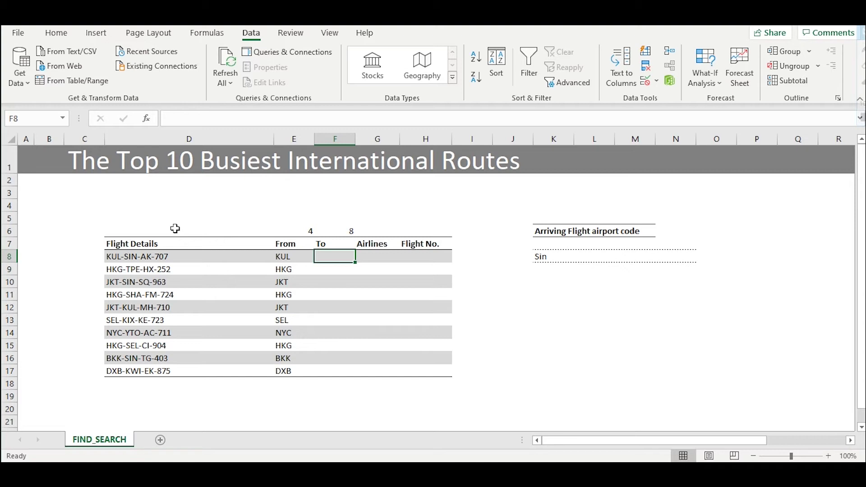
type("=mid")
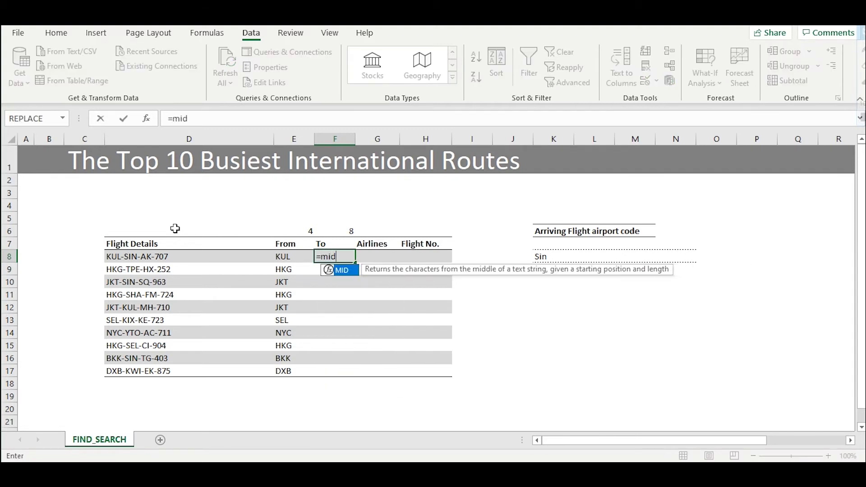
key("Tab")
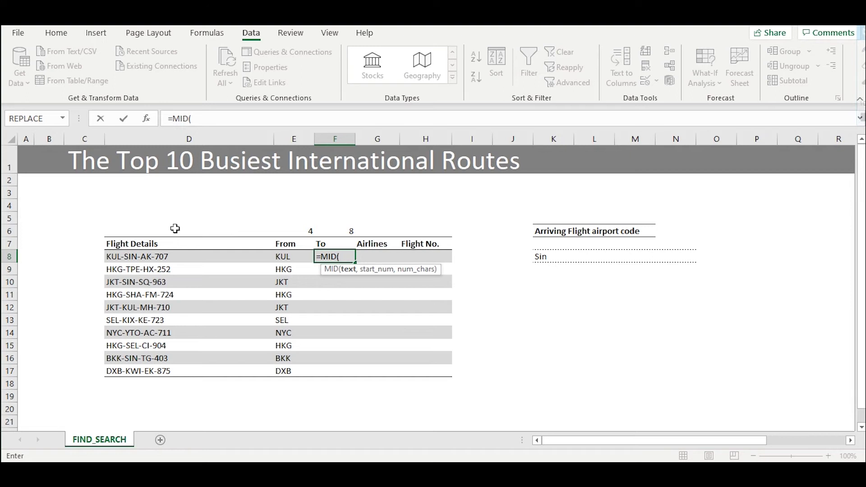
type("$D8,")
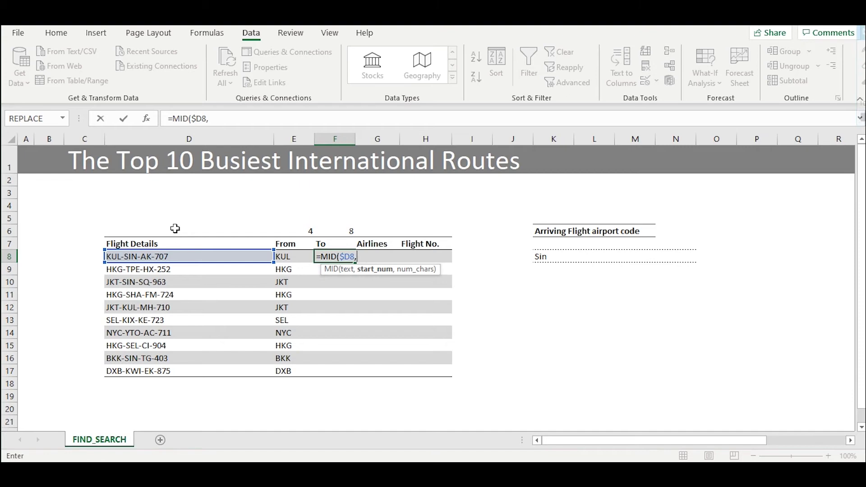
key("Up")
key("Up")
key("Left")
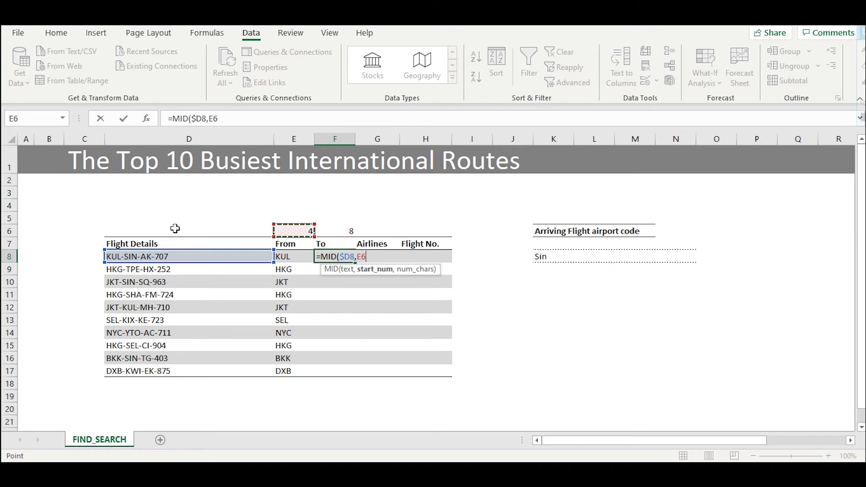
type("+1,")
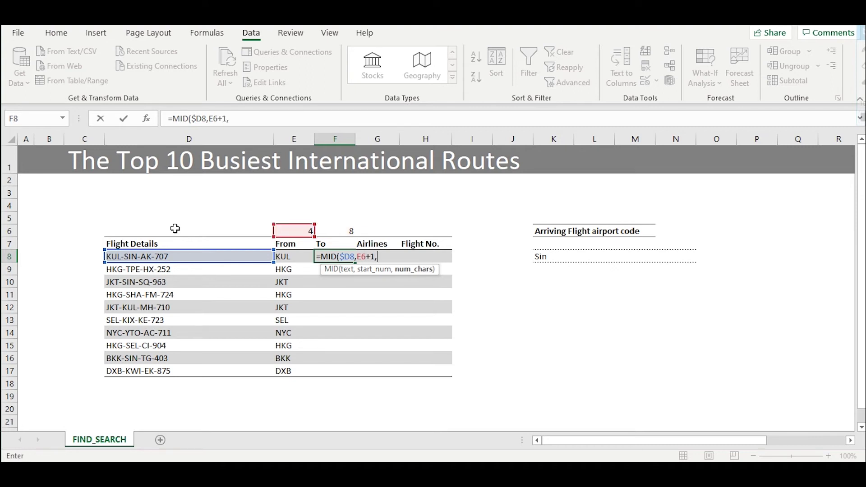
Step: Complete F8's MID formula with (F6-E6)-1 as the number of characters, giving =MID($D8,E6+1,(F6-E6)-1)
key("Up")
key("Up")
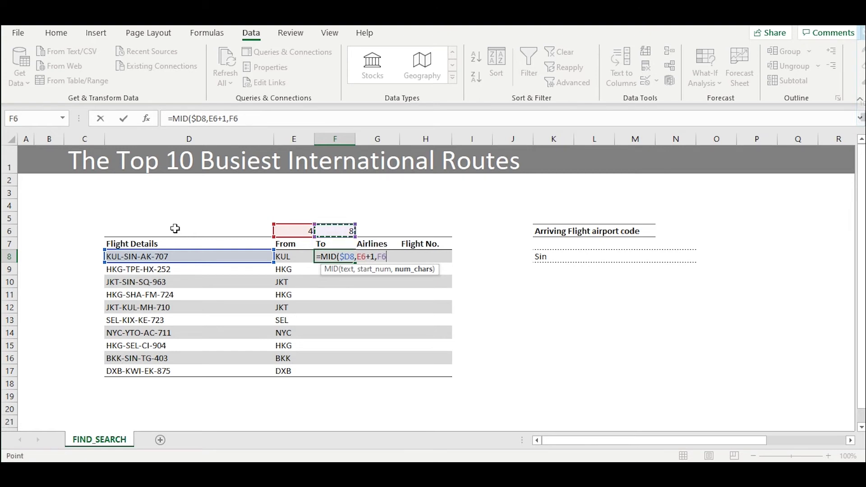
type("-")
key("Up")
key("Up")
key("Left")
key("F2")
key("Left")
key("Left")
key("Left")
key("Left")
key("Left")
type("(F6-E6")
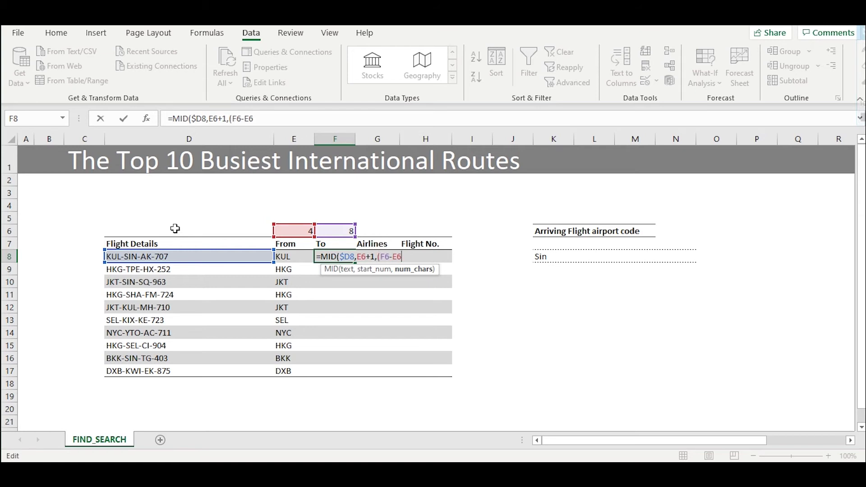
type(")-1)")
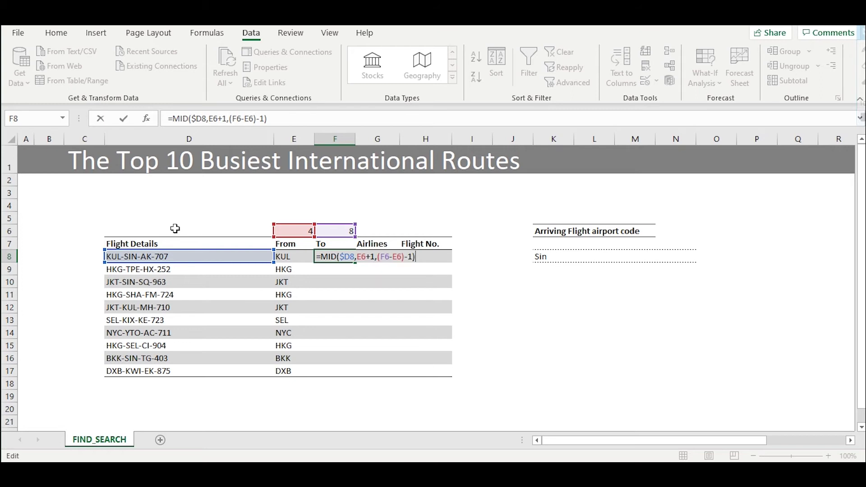
key("Return")
key("Up")
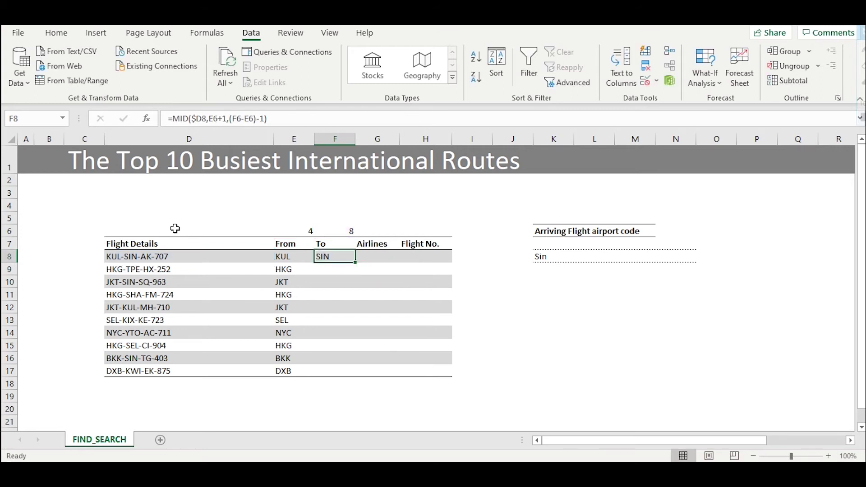
Step: Lock the row 6 references in F8 so the formula reads =MID($D8,E$6+1,(F$6-E$6)-1)
key("F2")
key("Left")
key("Left")
key("Left")
key("Left")
key("Left")
key("Left")
key("Left")
key("Left")
key("Left")
key("Left")
key("Left")
key("Left")
key("Left")
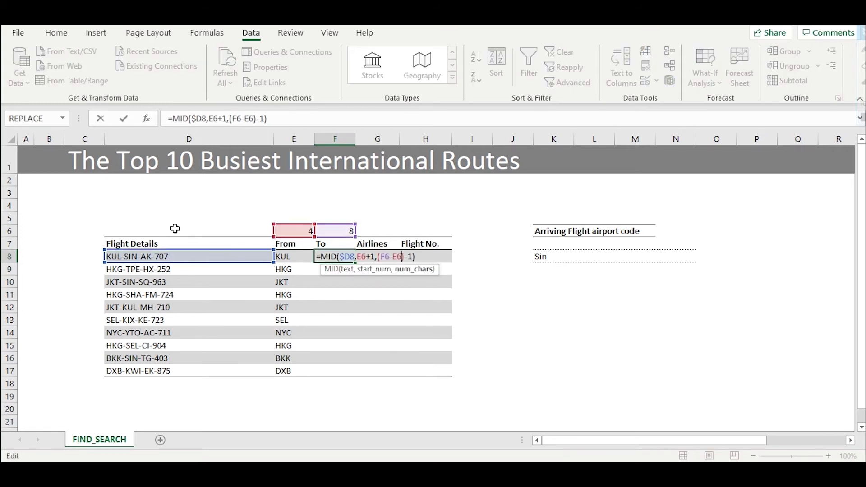
key("Left")
type("$")
key("Right")
key("Right")
key("Right")
key("Right")
type("$")
key("Right")
key("Right")
key("Right")
type("$")
key("Return")
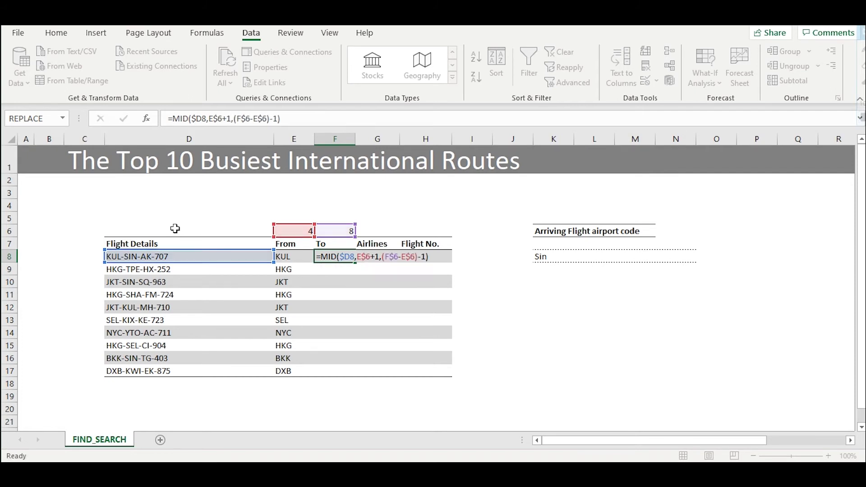
Step: Copy F8 and paste only its formula into the remaining To cells F9:F17
key("ctrl+c")
key("Left")
key("ctrl+Down")
key("Right")
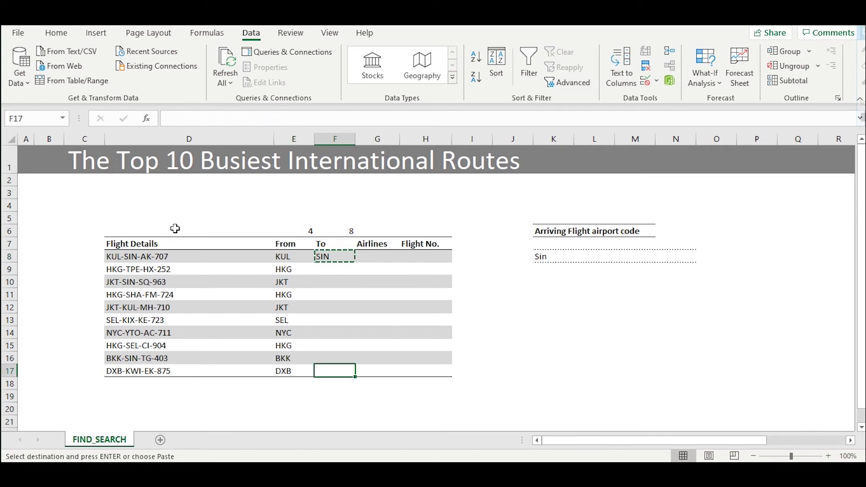
key("ctrl+shift+Up")
key("shift+Down")
key("shift+F10")
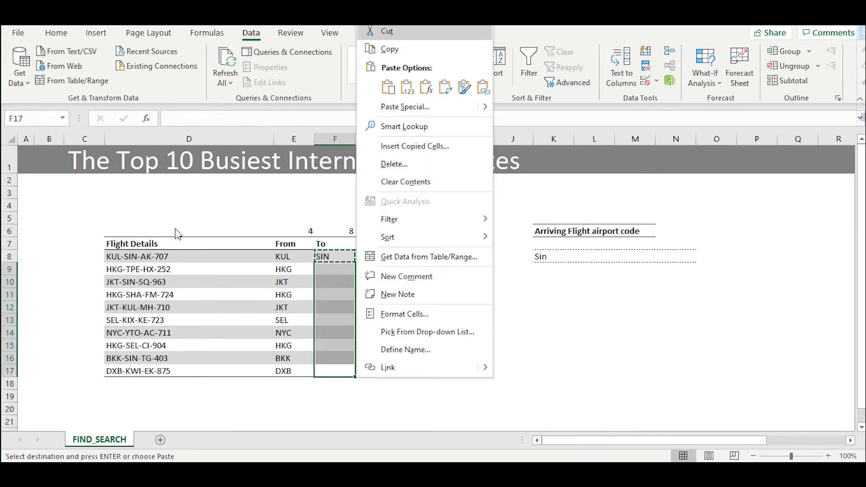
key("s")
key("f")
key("Return")
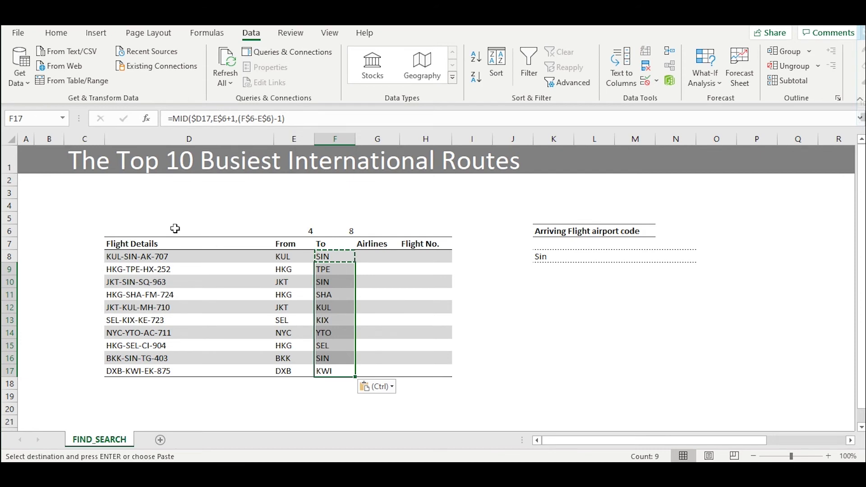
Step: Enter =FIND("-",$D$8,F$6+1) in G6 to locate the third hyphen in the flight details
key("ctrl+Up")
key("Right")
key("Escape")
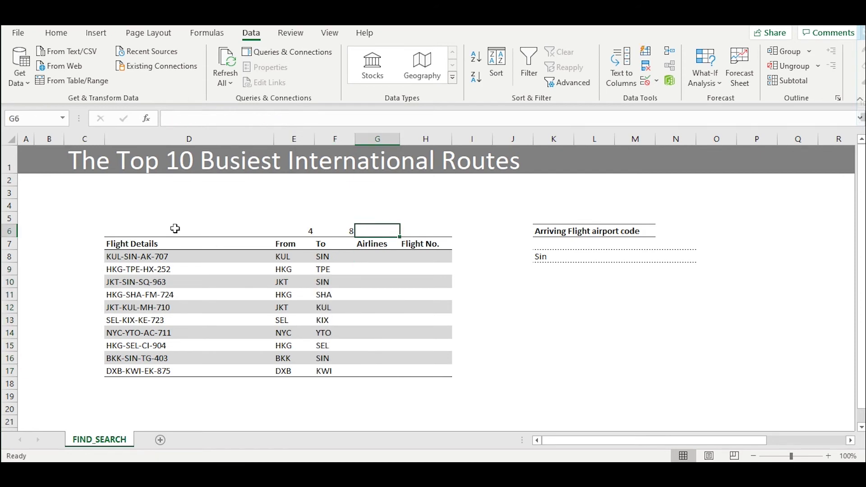
type("=fin")
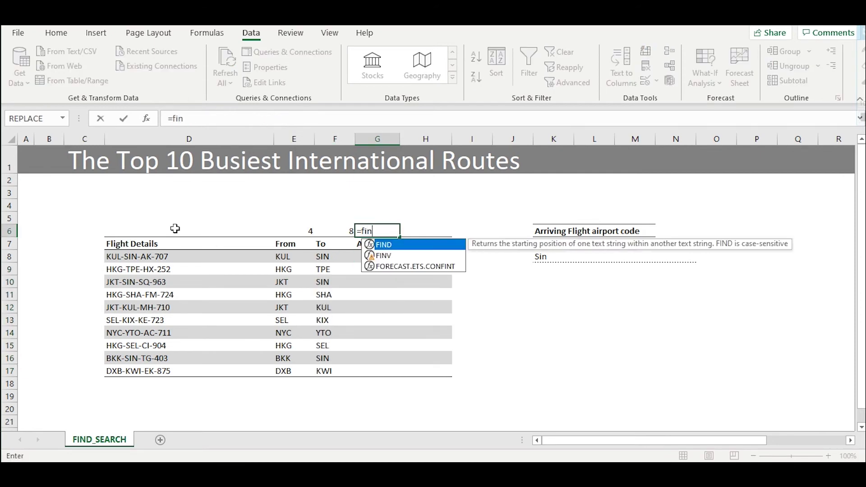
key("Tab")
type("\"-\",")
key("Left")
type("+1")
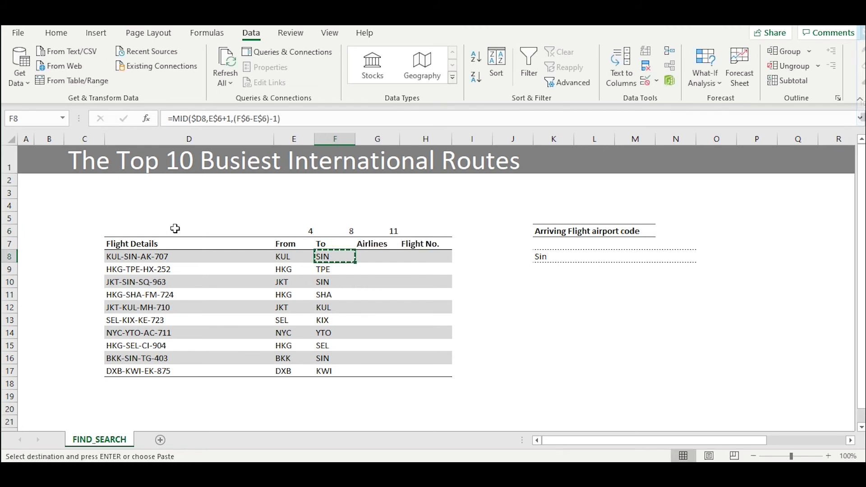
Step: Paste only the formula copied from F8 into the Airlines cells G8:G17
key("ctrl+Down")
key("Right")
key("ctrl+shift+Up")
key("shift+Down")
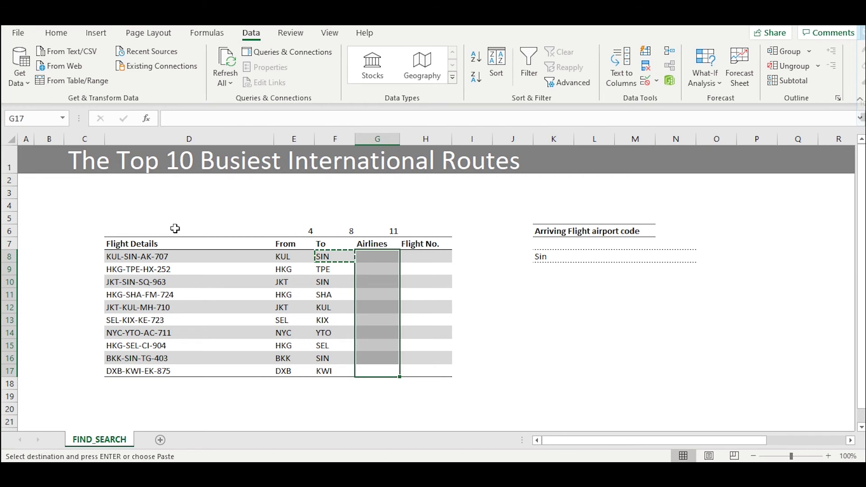
key("shift+F10")
key("s")
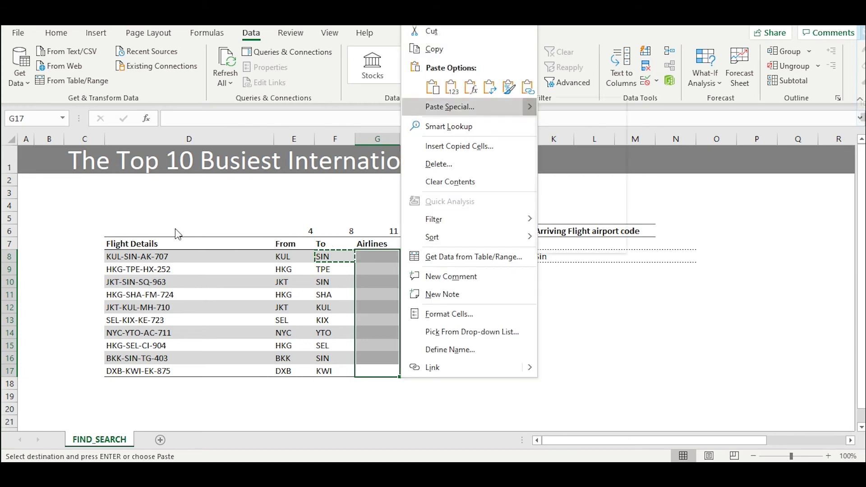
key("Return")
key("f")
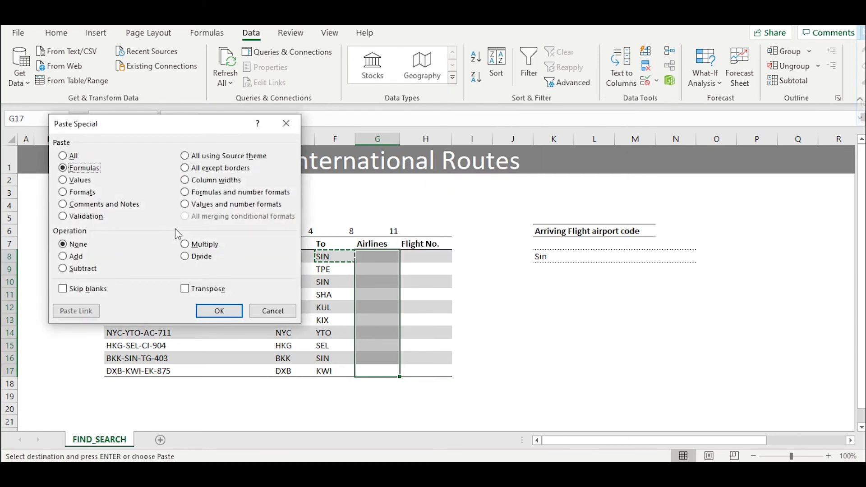
key("Return")
Step: Enter =LEN(D8) in H6 to get the total length of the flight details text
key("ctrl+Up")
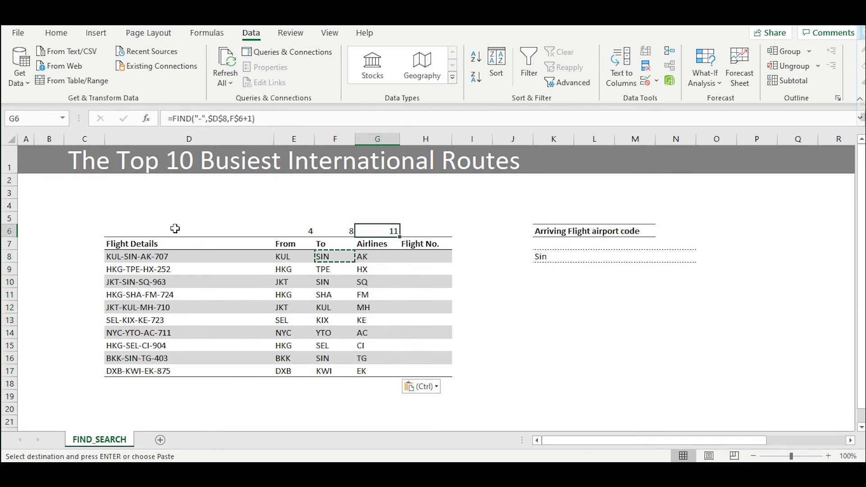
key("Right")
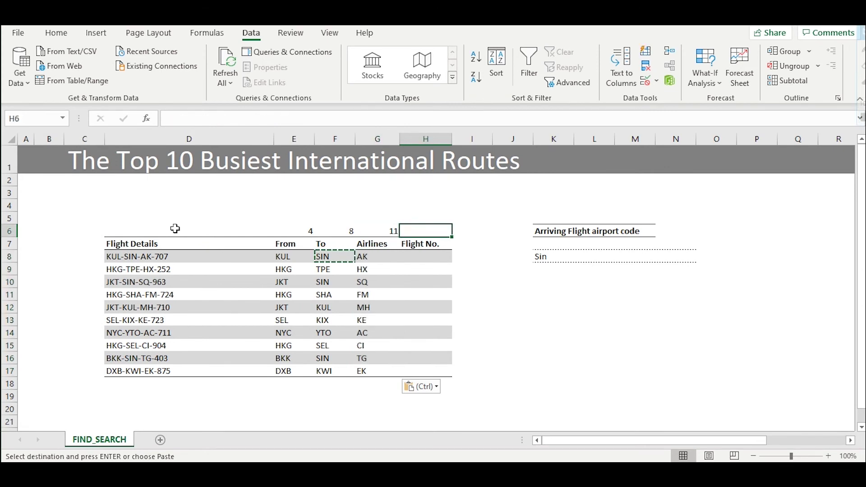
type("=len")
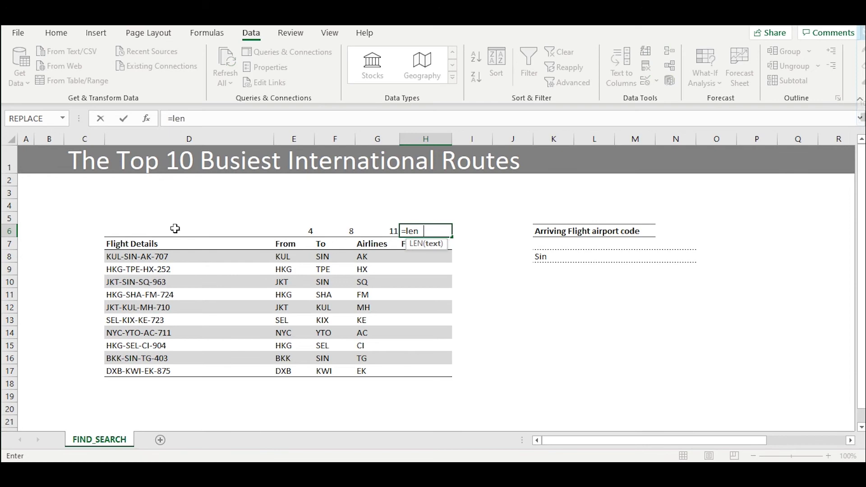
key("Tab")
key("Down")
key("Left")
key("Down")
key("Left")
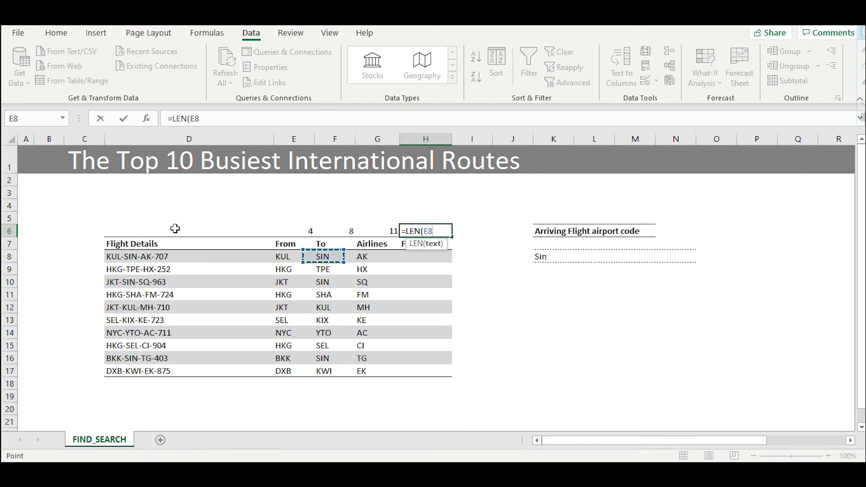
key("Left")
key("Left")
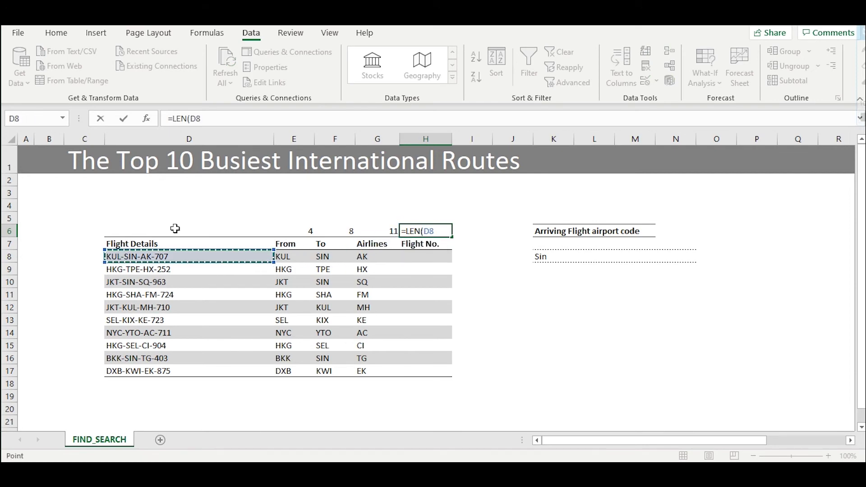
type(")")
key("Return")
key("Up")
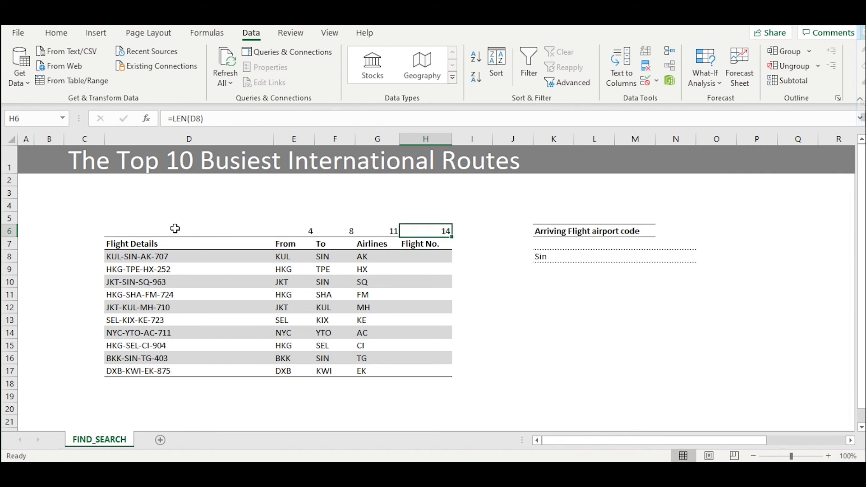
Step: Enter =RIGHT($D8,(H$6-G$6)) in H8 to extract the flight number from the flight details
key("Down")
key("Down")
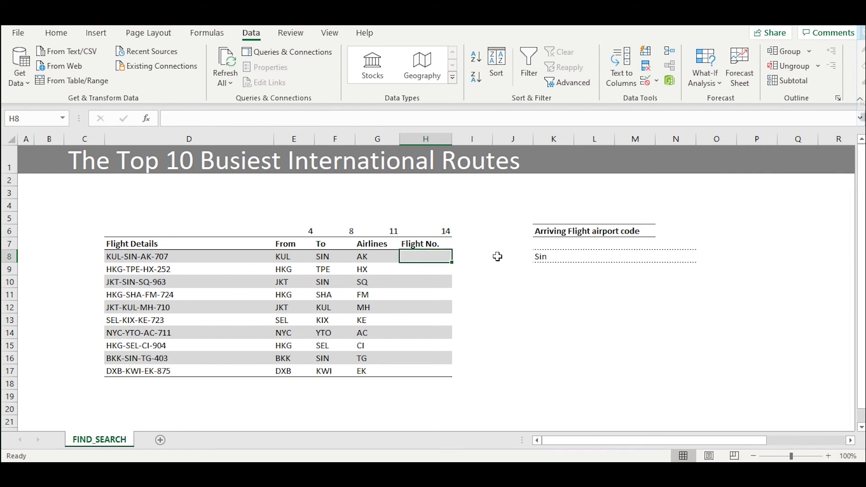
type("=rig")
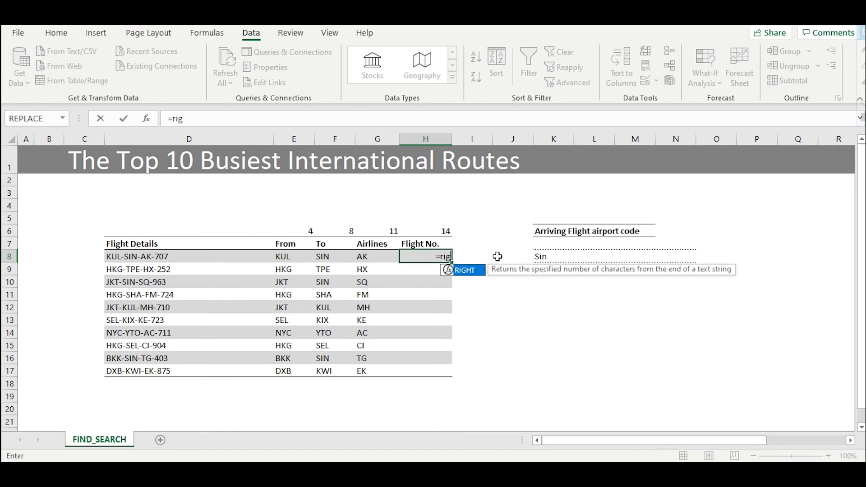
key("Tab")
key("Left")
key("Left")
key("Left")
key("Left")
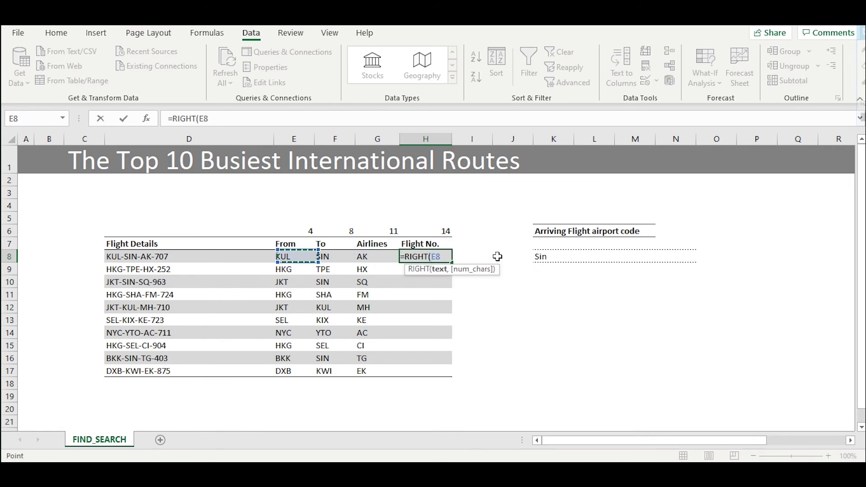
type(",")
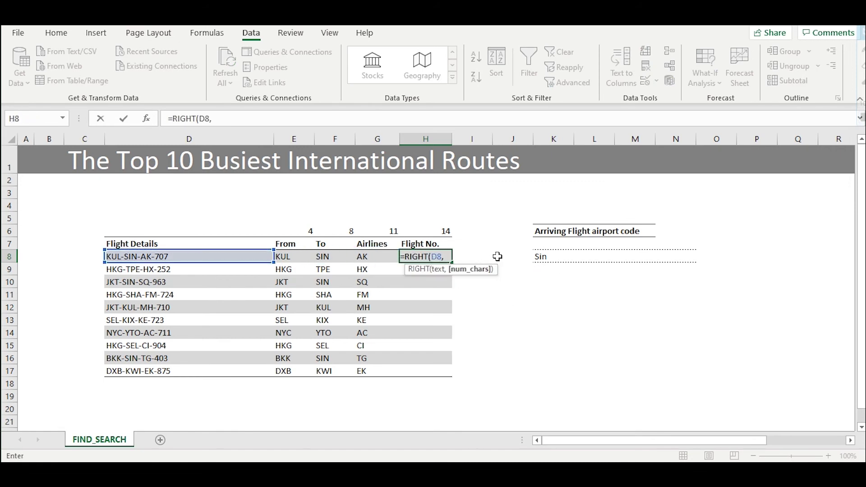
type("(")
key("Up")
key("Up")
type("-")
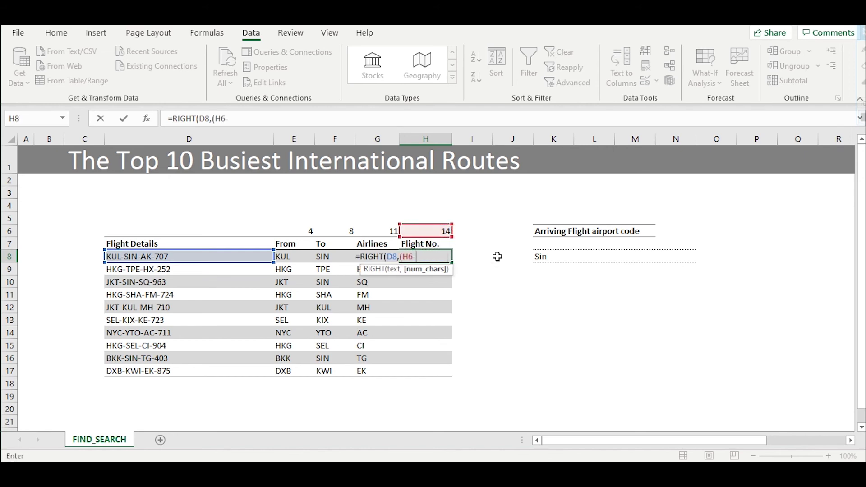
key("Up")
key("Up")
key("Left")
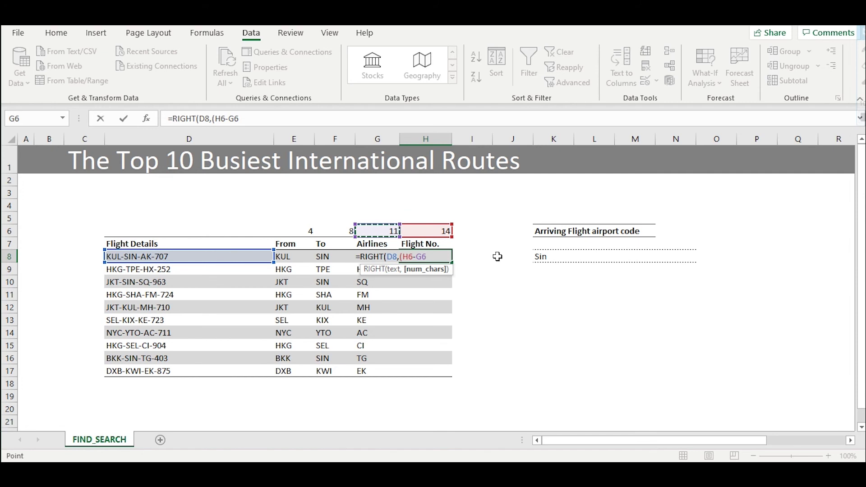
key("Return")
key("Return")
key("Up")
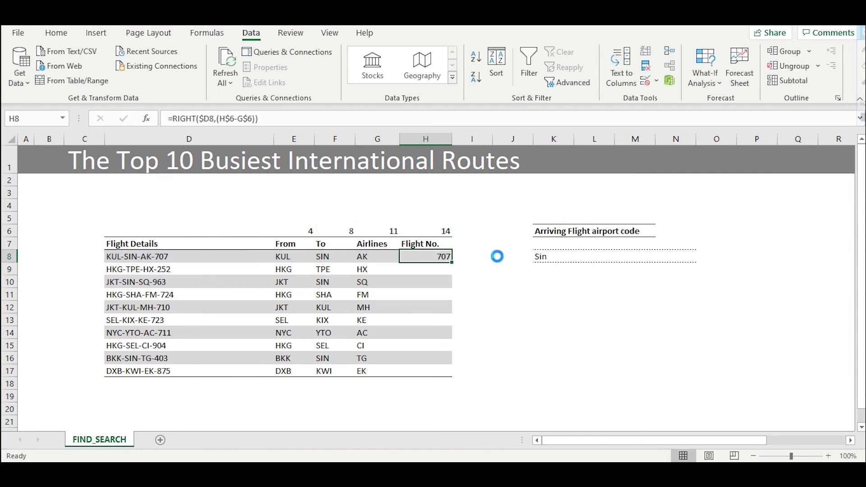
Step: Copy H8 and paste only its formula into the remaining Flight No. cells H9:H17
key("ctrl+c")
key("Left")
key("ctrl+Down")
key("Right")
key("ctrl+shift+Up")
key("shift+Down")
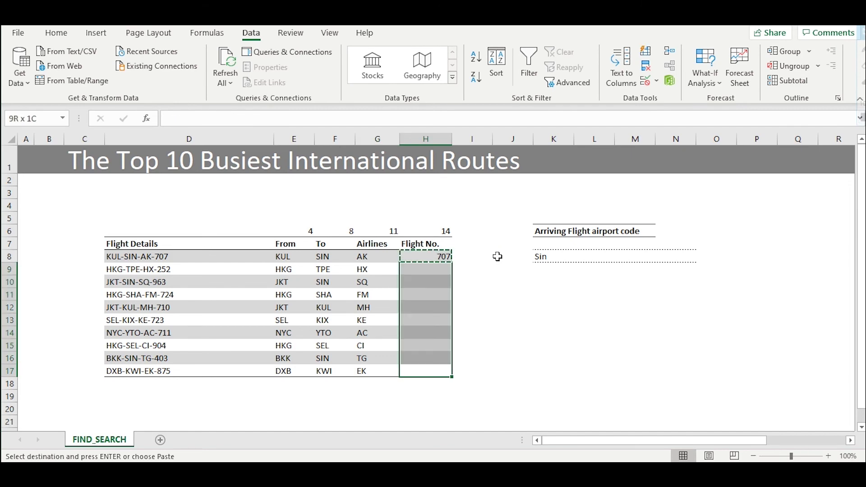
key("shift+F10")
key("s")
key("Return")
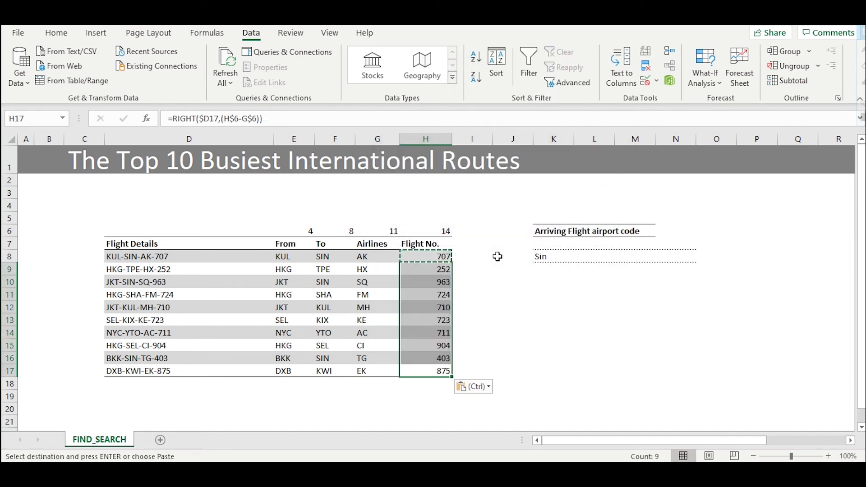
Step: Change the arriving flight airport code in K8 to uppercase SIN
key("Up")
key("Up")
key("Up")
key("Up")
key("Up")
key("Up")
key("Up")
key("Up")
key("Up")
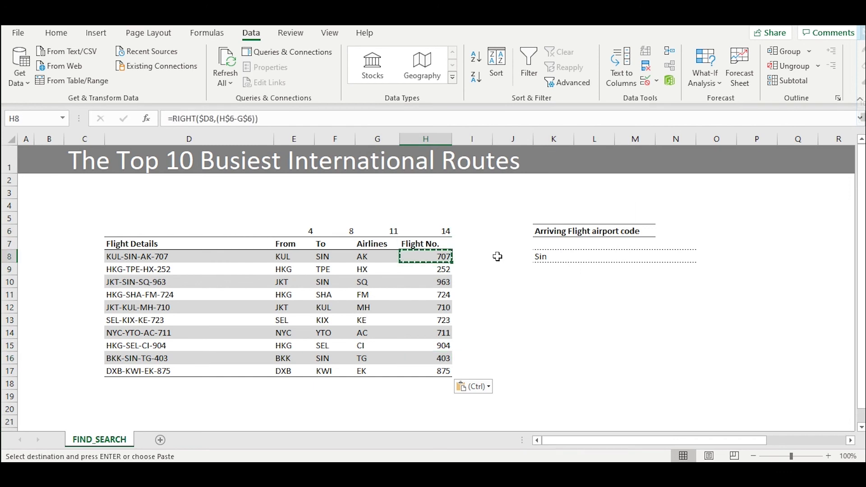
key("Right")
key("Right")
key("Right")
key("Right")
key("Right")
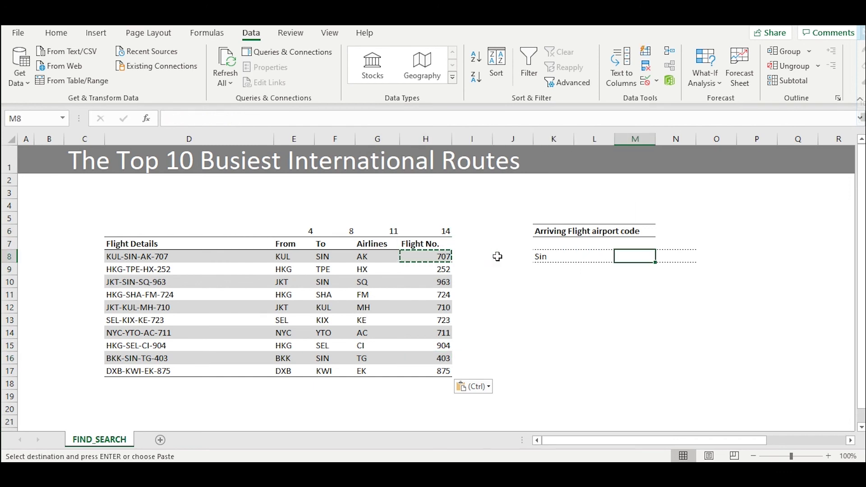
key("Right")
key("Left")
key("Left")
key("Left")
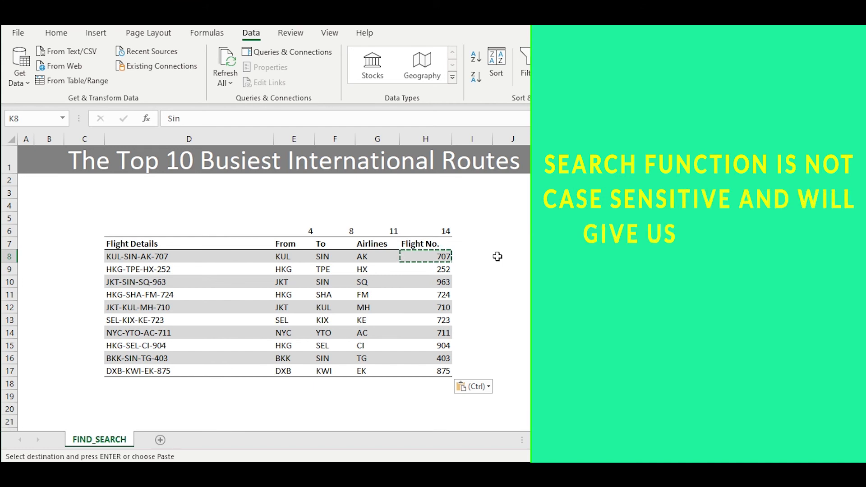
key("Escape")
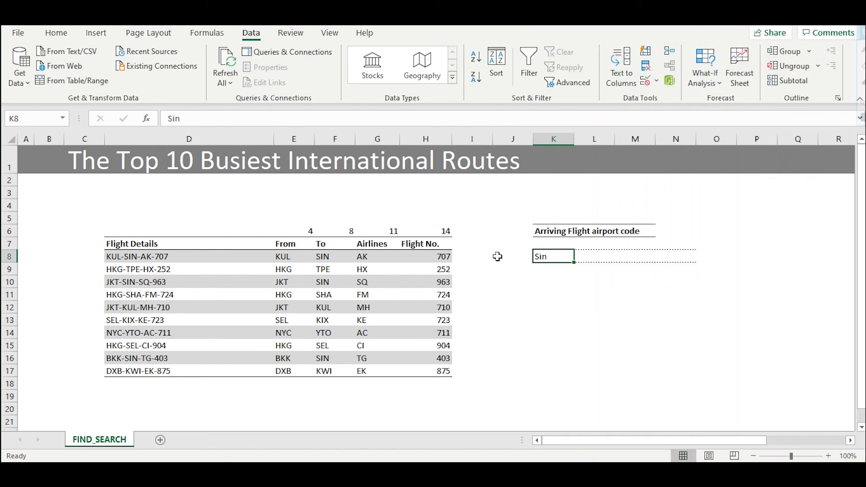
type("SIN")
key("Right")
key("Right")
key("Right")
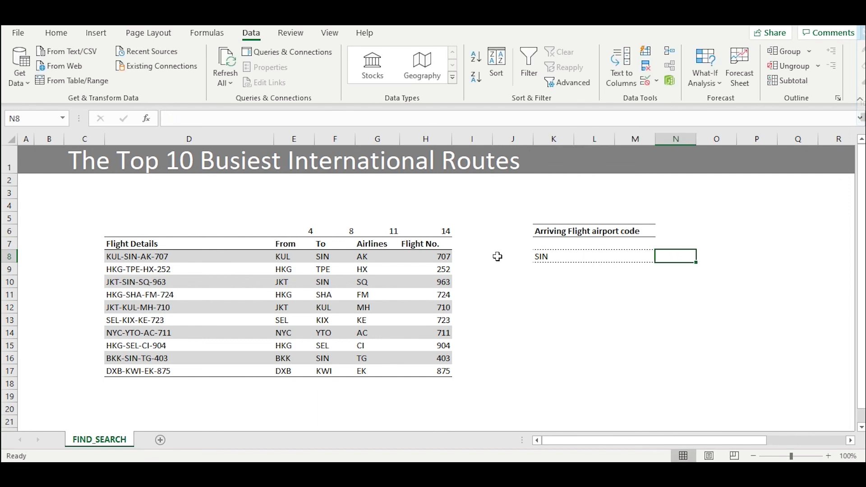
Step: Enter =FIND(K8,D8) in N8 to locate the airport code within the first flight details entry
type("=fin")
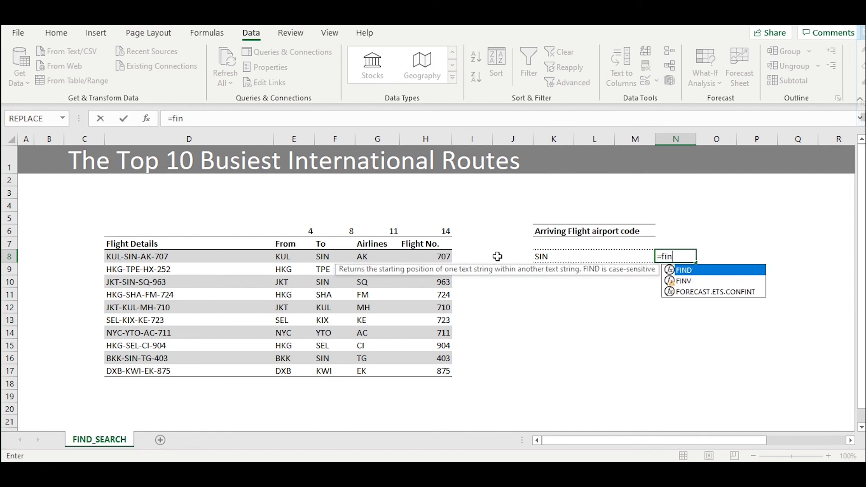
key("Tab")
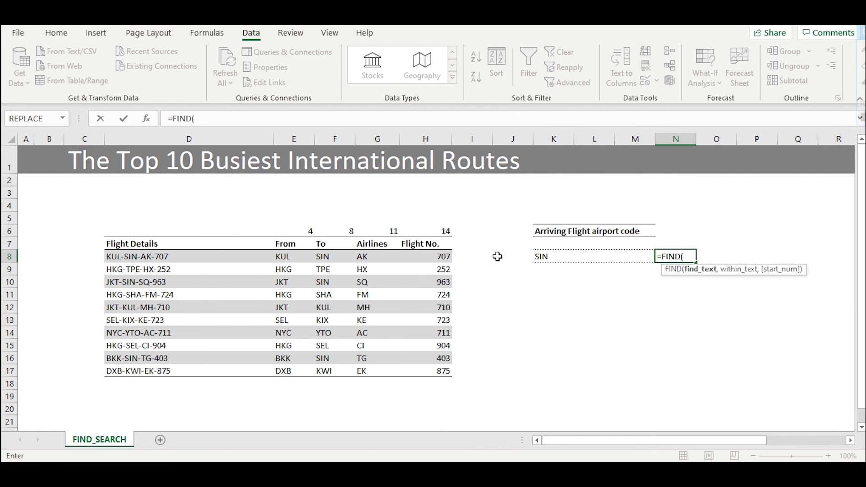
key("Left")
key("Left")
key("Left")
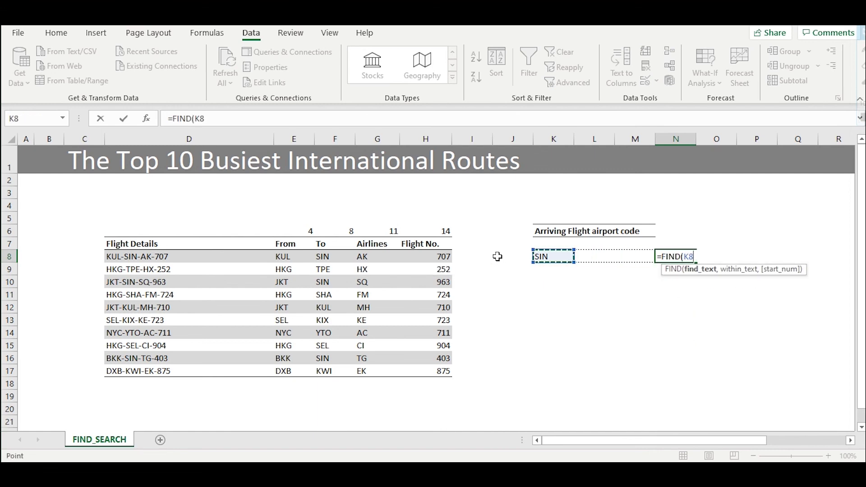
key("ctrl+Left")
key("ctrl+Left")
key("ctrl+Left")
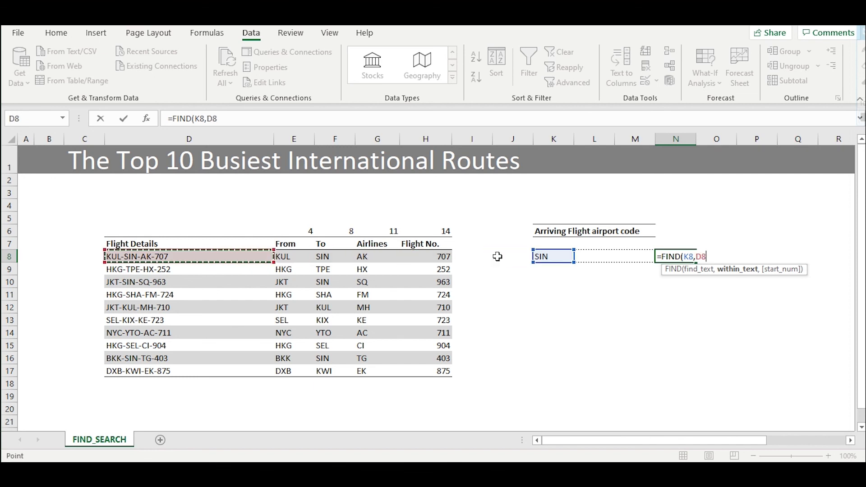
key("Return")
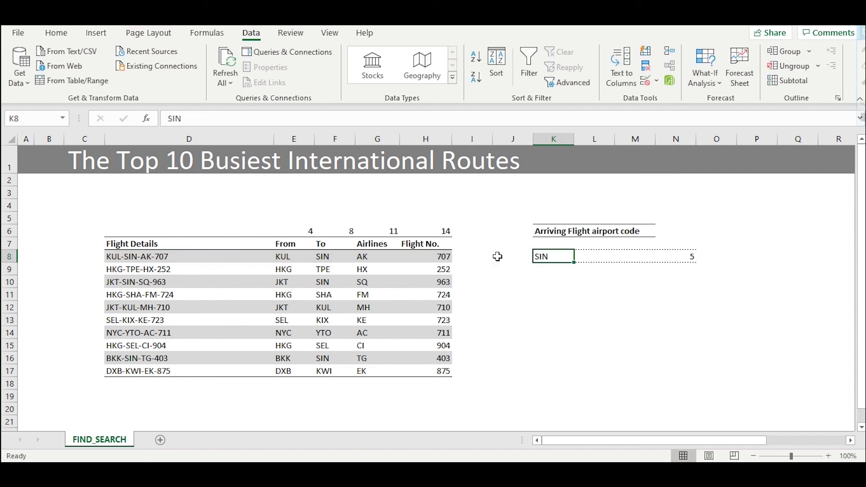
Step: Change the airport code in K8 to Sin to test the FIND formula's case sensitivity
type("Sin")
key("Tab")
key("Right")
key("Right")
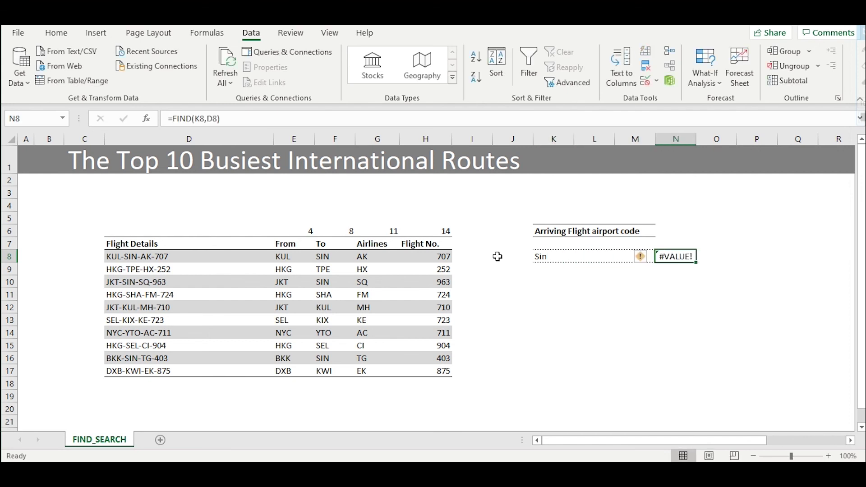
Step: Replace FIND with SEARCH in N8 so the formula reads =SEARCH(K8,D8)
key("F2")
key("Left")
key("Left")
key("Left")
key("Left")
key("Left")
key("Left")
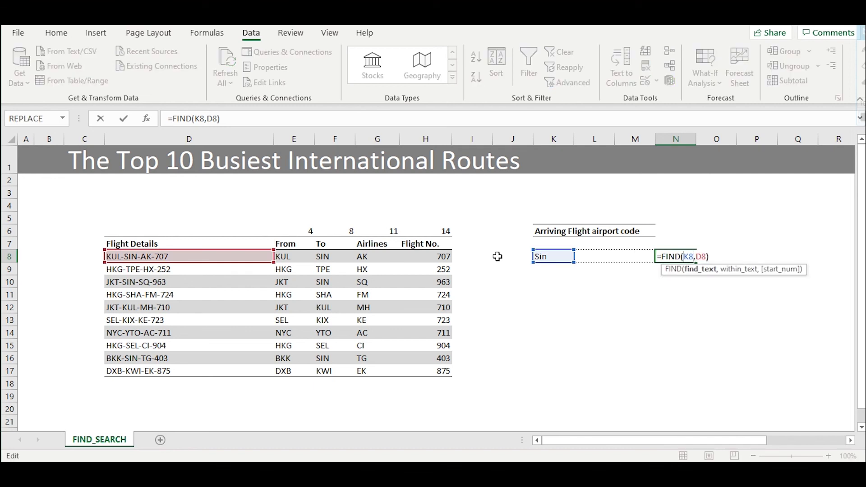
key("Left")
key("shift+Left")
key("shift+Left")
key("shift+Left")
key("shift+Left")
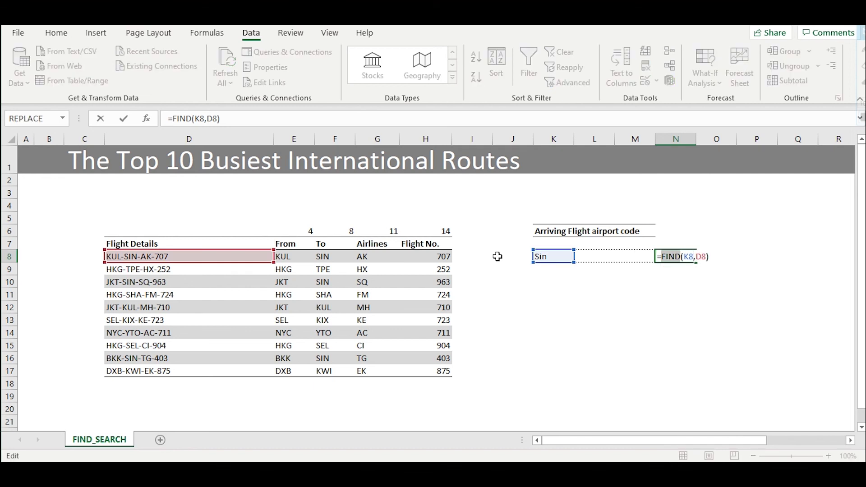
type("sea")
key("Tab")
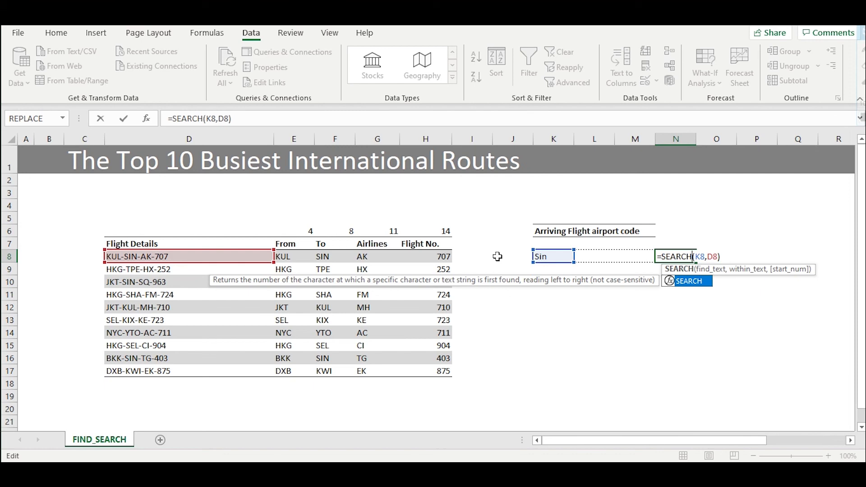
key("Return")
key("Up")
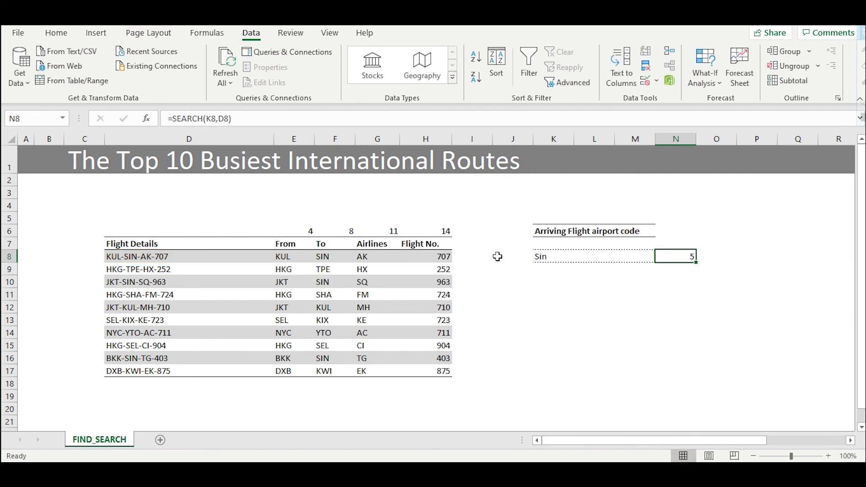
key("Left")
key("Left")
key("Left")
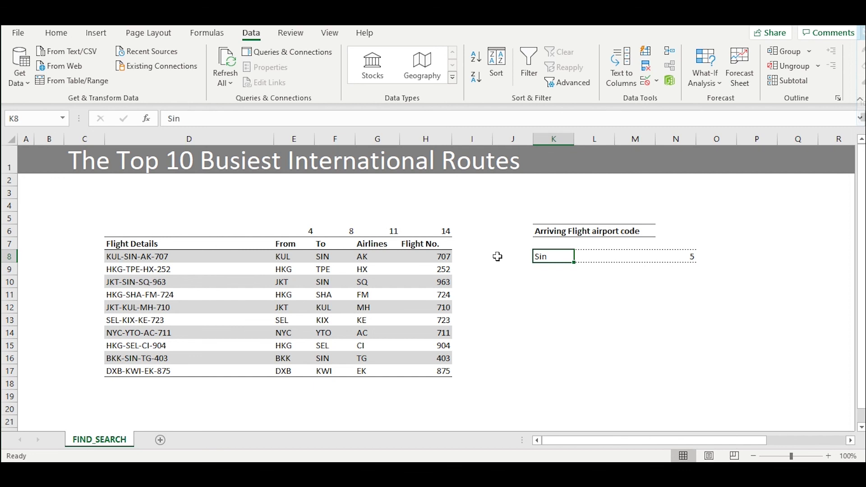
key("Right")
key("Right")
key("Right")
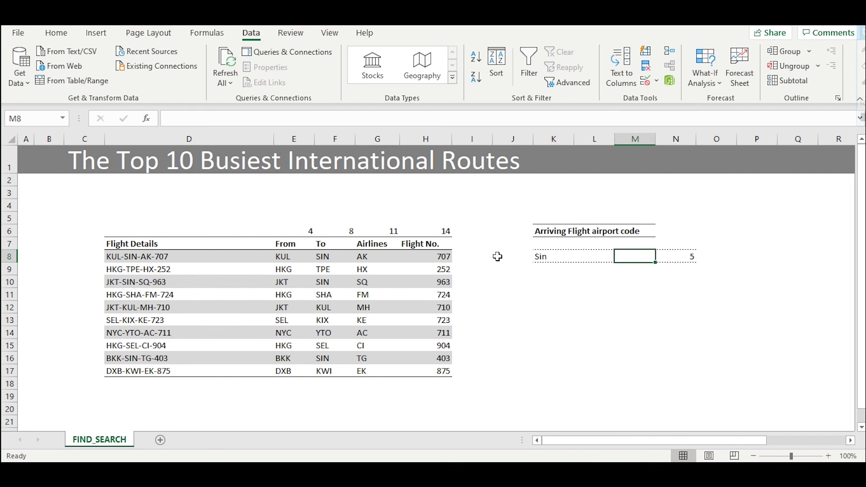